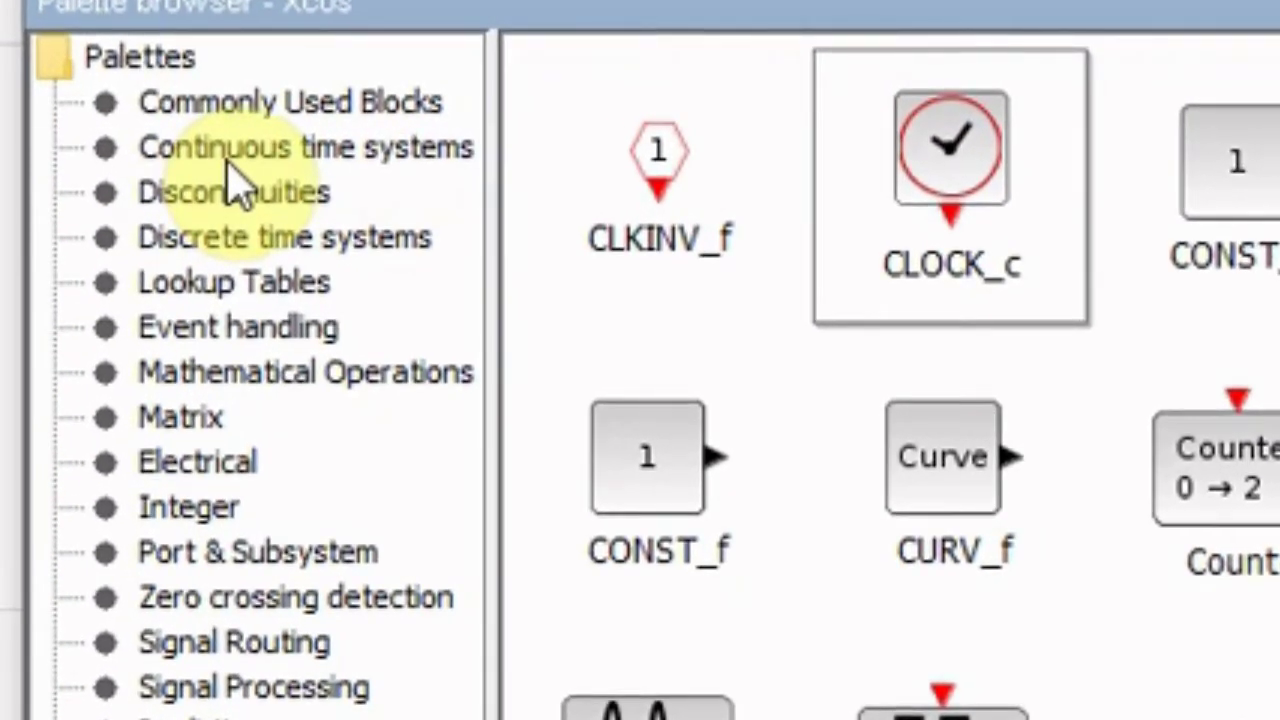
# - Place an INTEGRAL_f 1/s integrator block from Continuous time systems onto the diagram
pyautogui.click(226, 156)
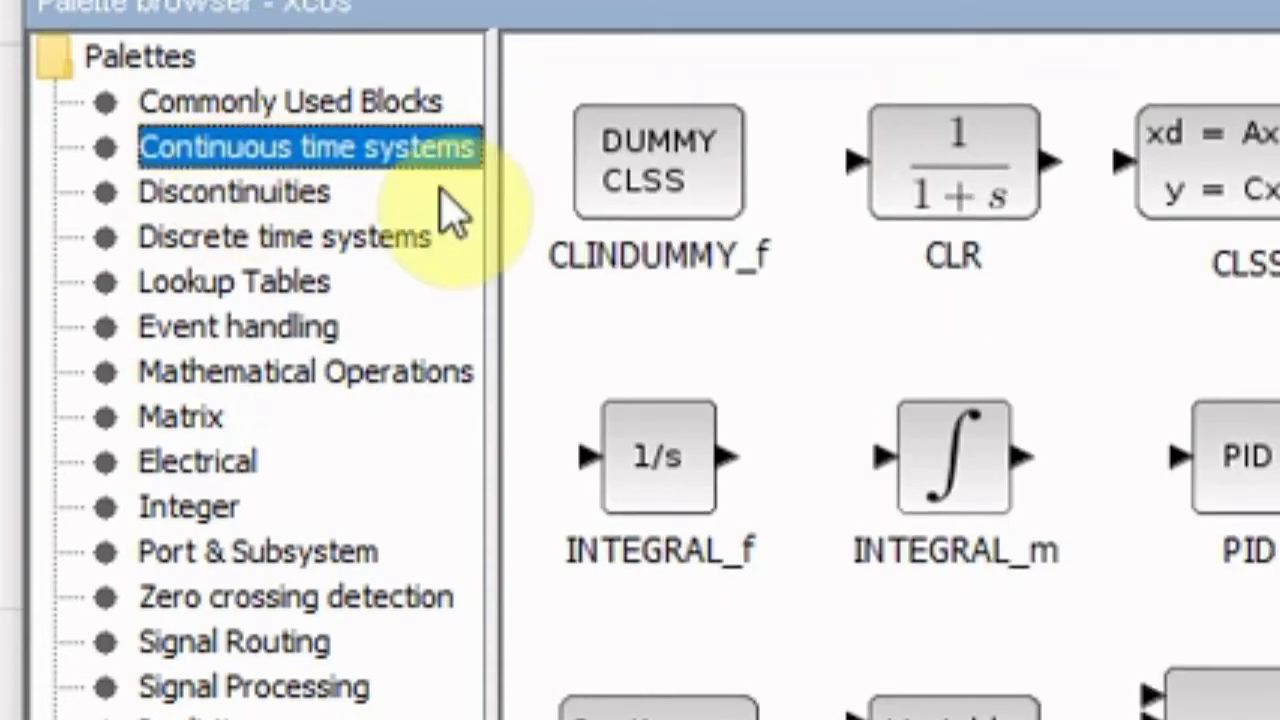
pyautogui.click(657, 472)
pyautogui.moveTo(657, 478); pyautogui.dragTo(958, 340)
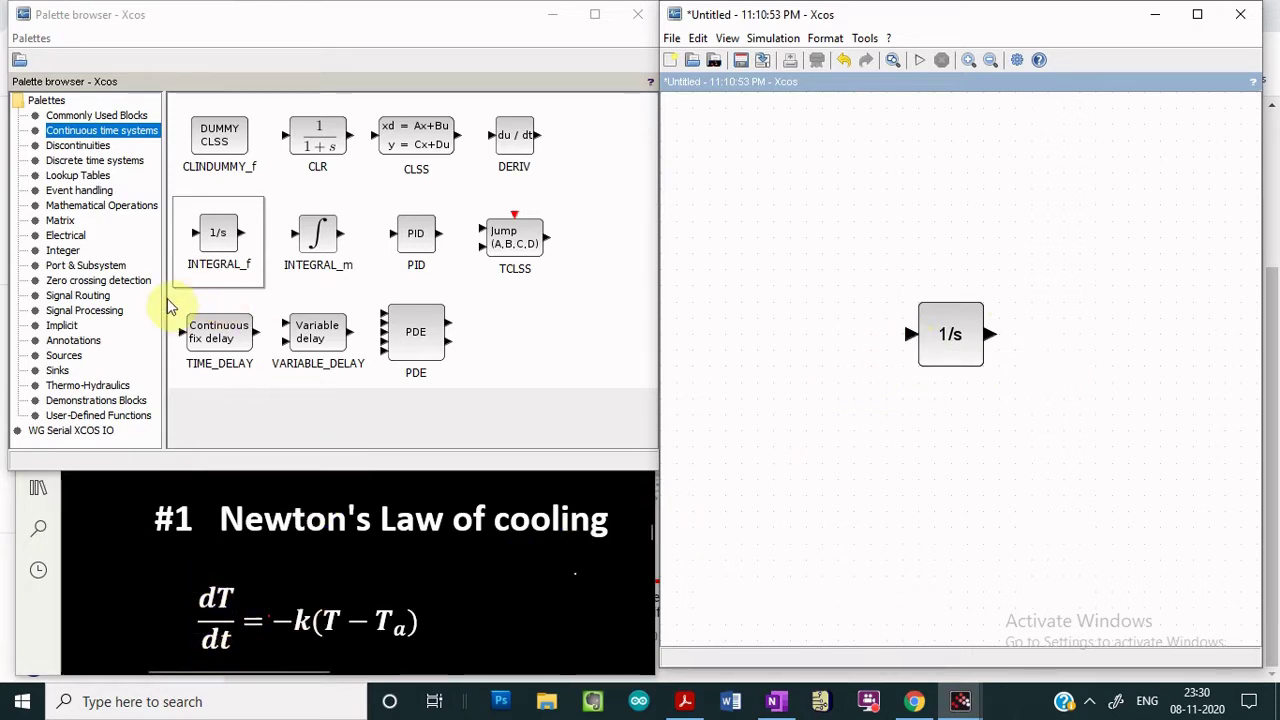
# - Add a TEXT_f label reading dT/dt to the left of the integrator's input
pyautogui.click(110, 116)
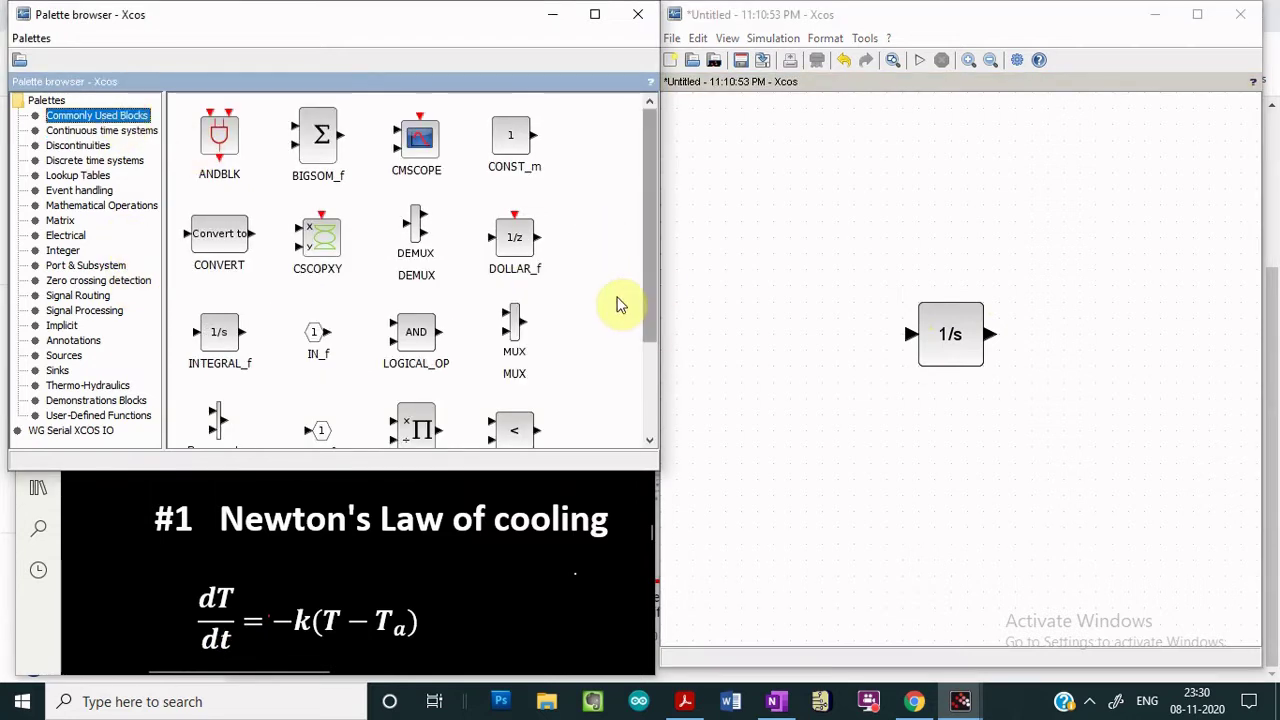
pyautogui.scroll(-5, 585, 318)
pyautogui.moveTo(415, 410); pyautogui.dragTo(857, 290)
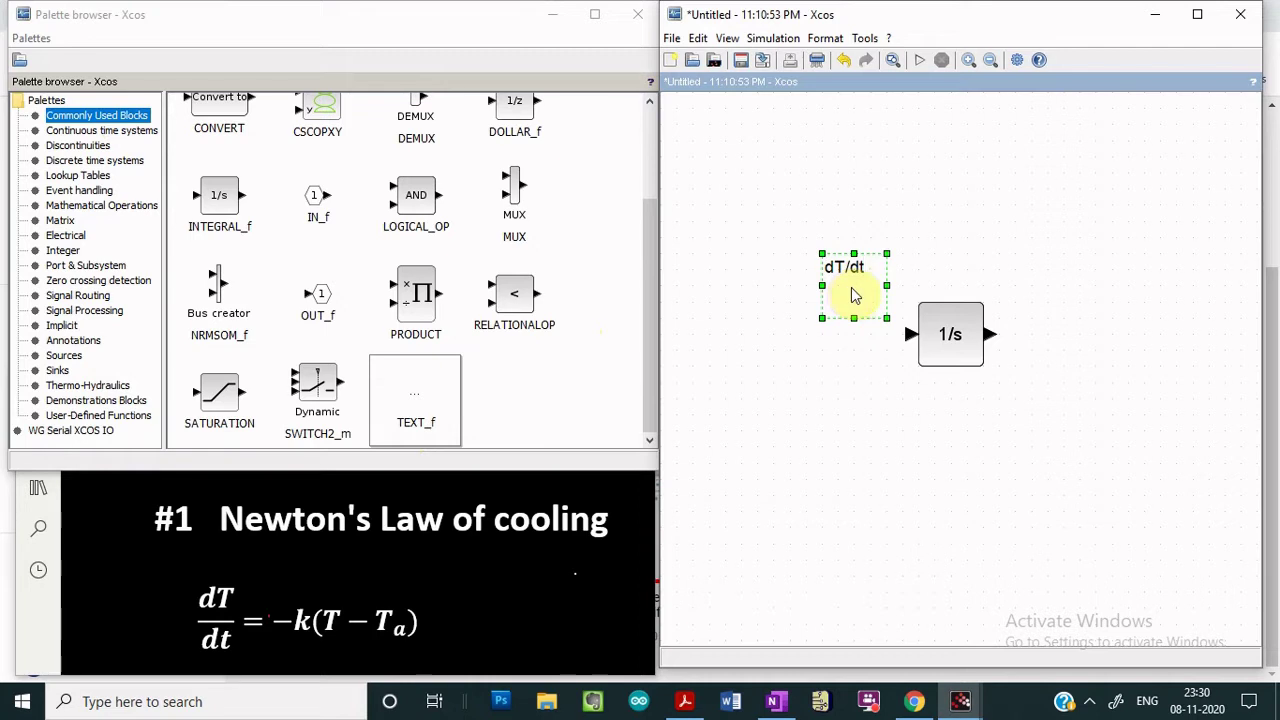
# - Add a second TEXT_f label reading T beside the integrator's output
pyautogui.click(1010, 472)
pyautogui.moveTo(418, 401); pyautogui.dragTo(1025, 306)
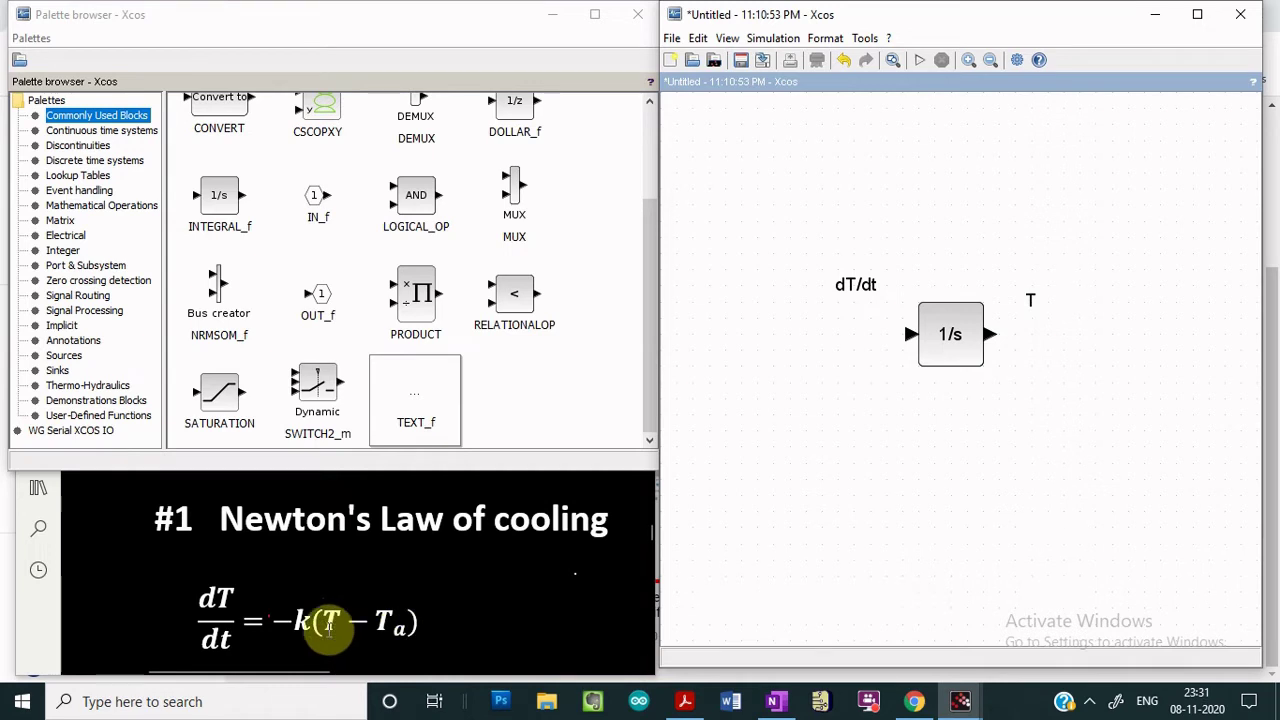
# - Place a BIGSOM_f sum block linked from the integrator output, plus a CONST_m block below
pyautogui.scroll(3, 204, 338)
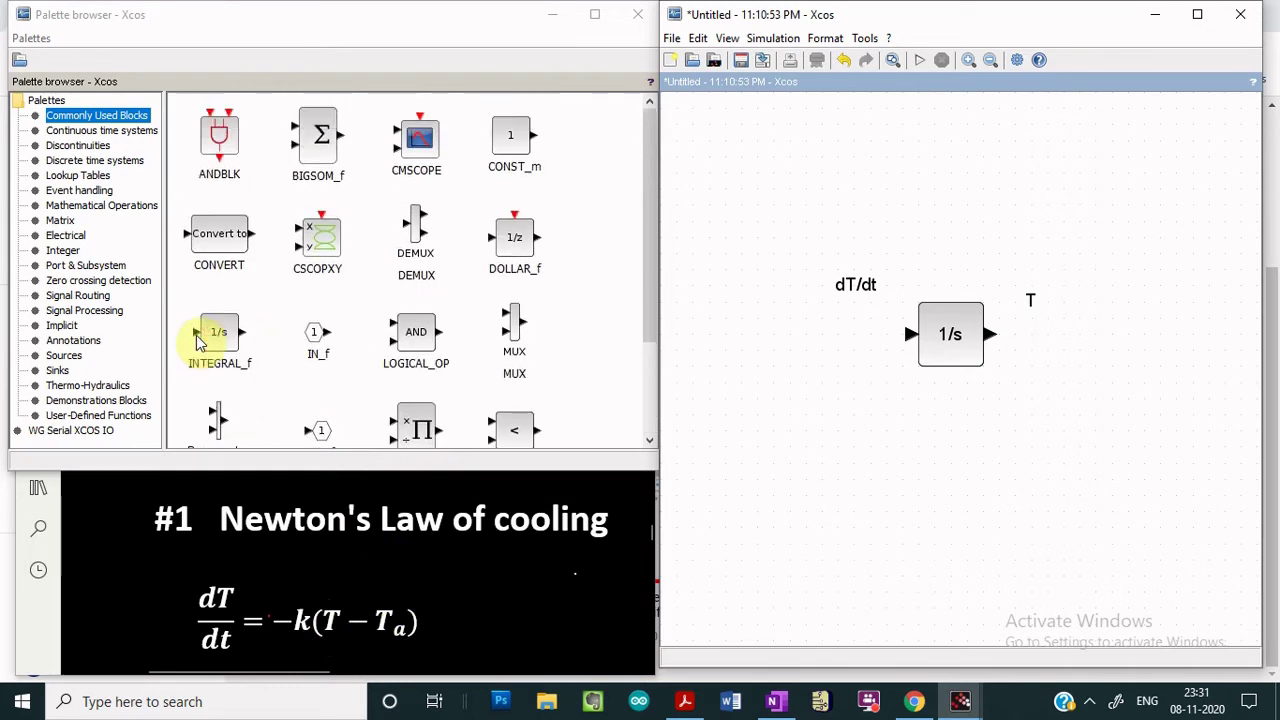
pyautogui.moveTo(318, 145); pyautogui.dragTo(1112, 408)
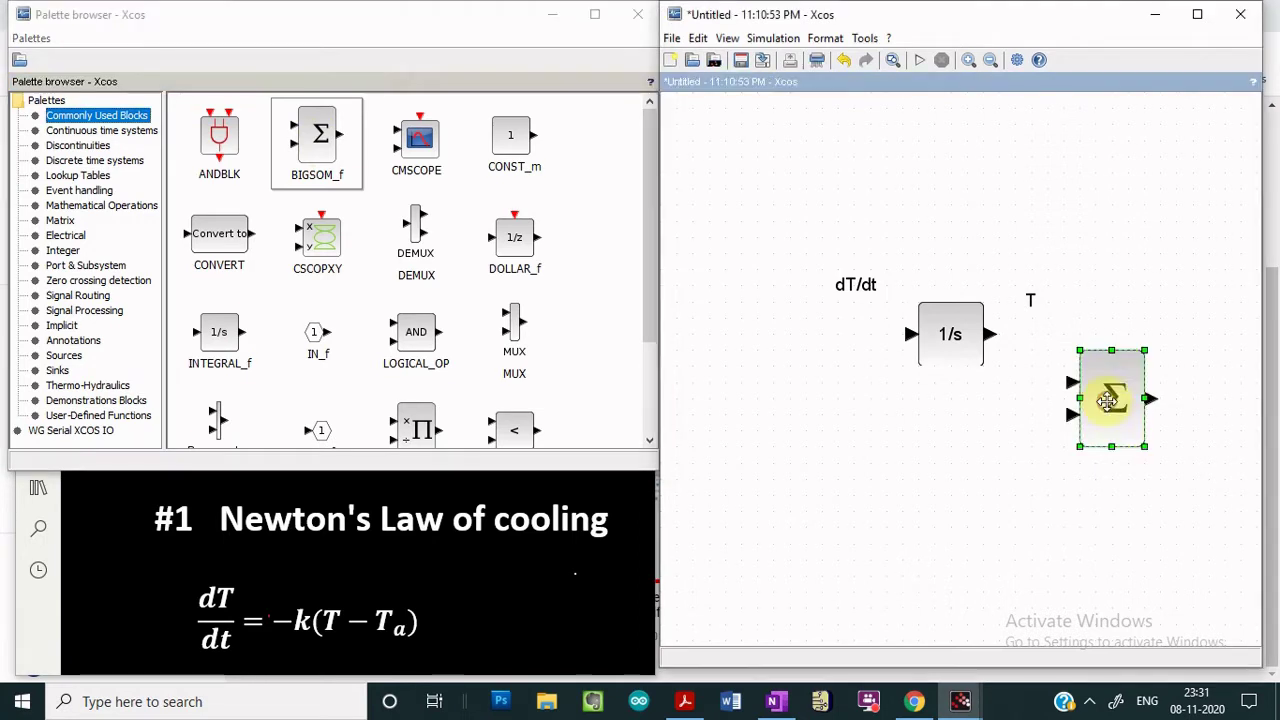
pyautogui.moveTo(992, 338); pyautogui.dragTo(1044, 378)
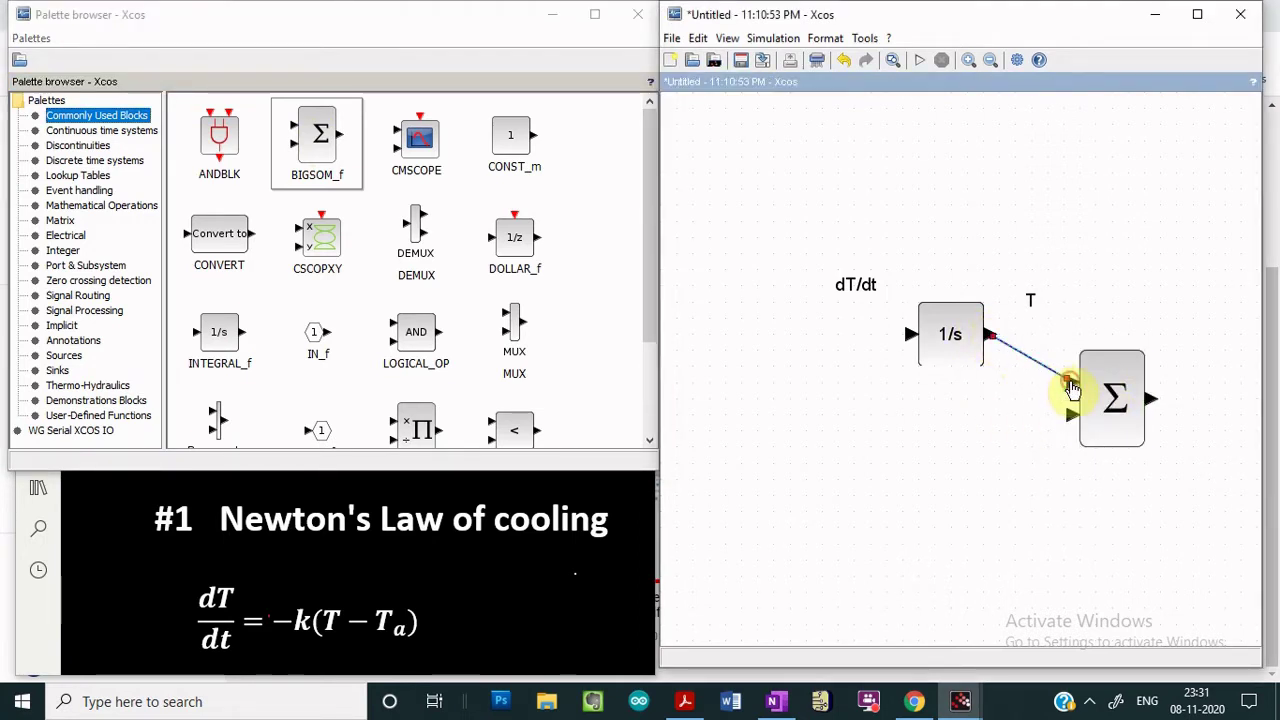
pyautogui.moveTo(1072, 393); pyautogui.dragTo(1071, 390)
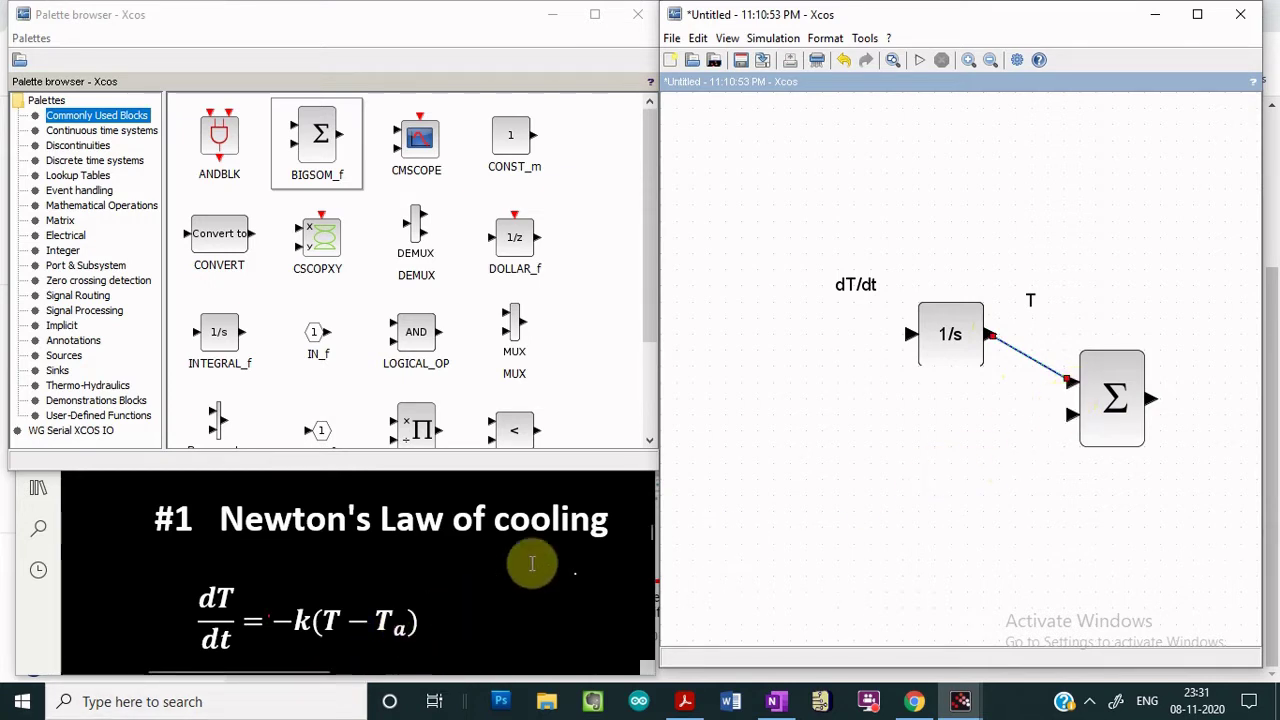
pyautogui.moveTo(514, 145); pyautogui.dragTo(1075, 420)
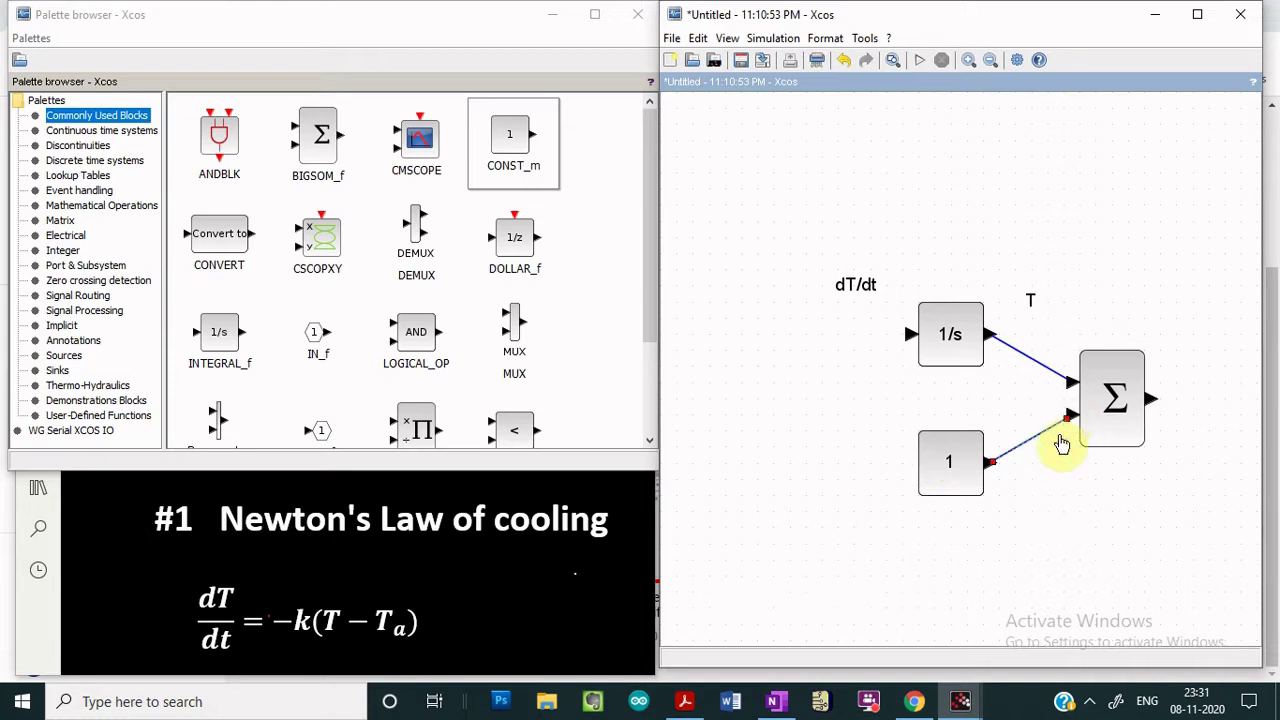
# - Change the CONST_m block's Constant Value from 1 to 10
pyautogui.doubleClick(950, 463)
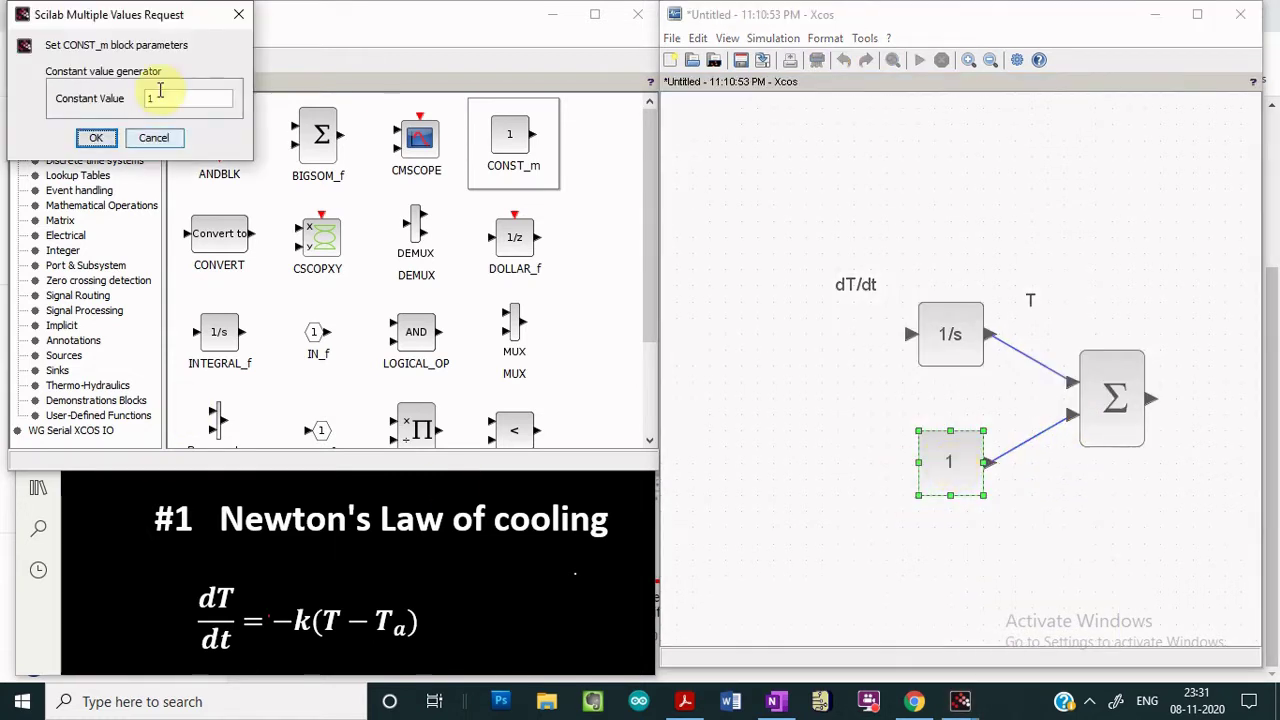
pyautogui.moveTo(148, 3); pyautogui.dragTo(558, 232)
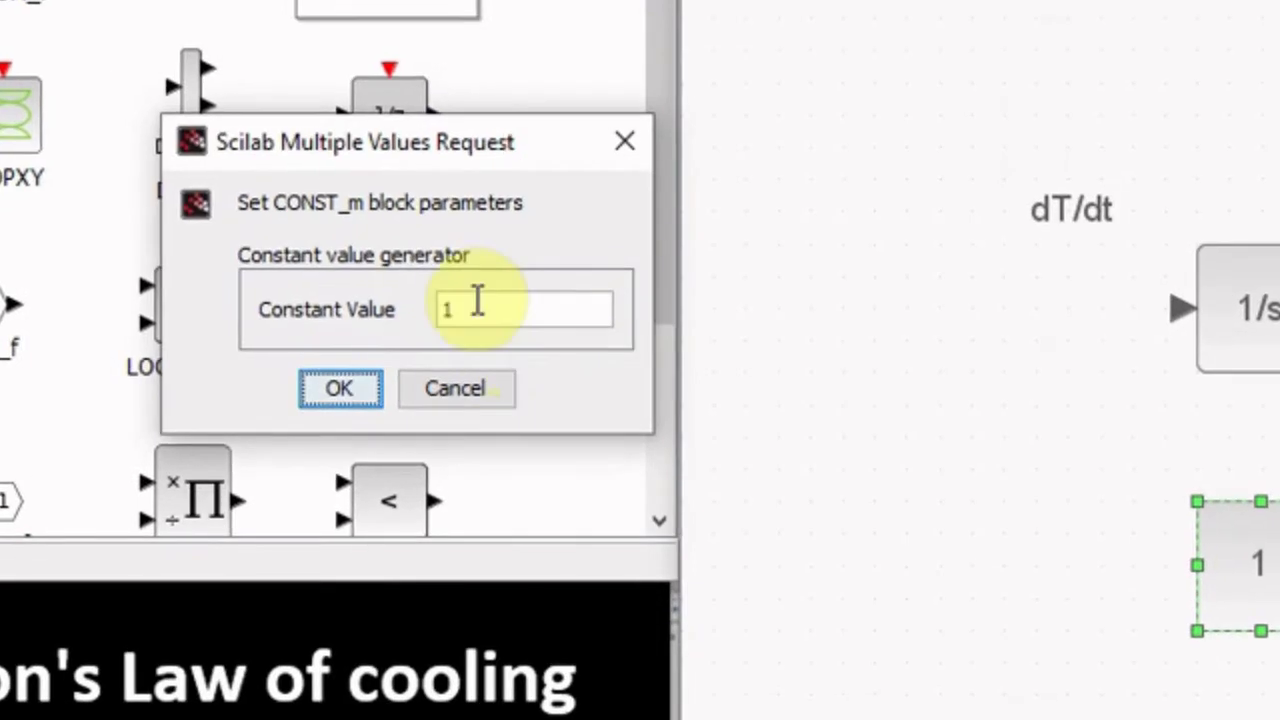
pyautogui.doubleClick(471, 307)
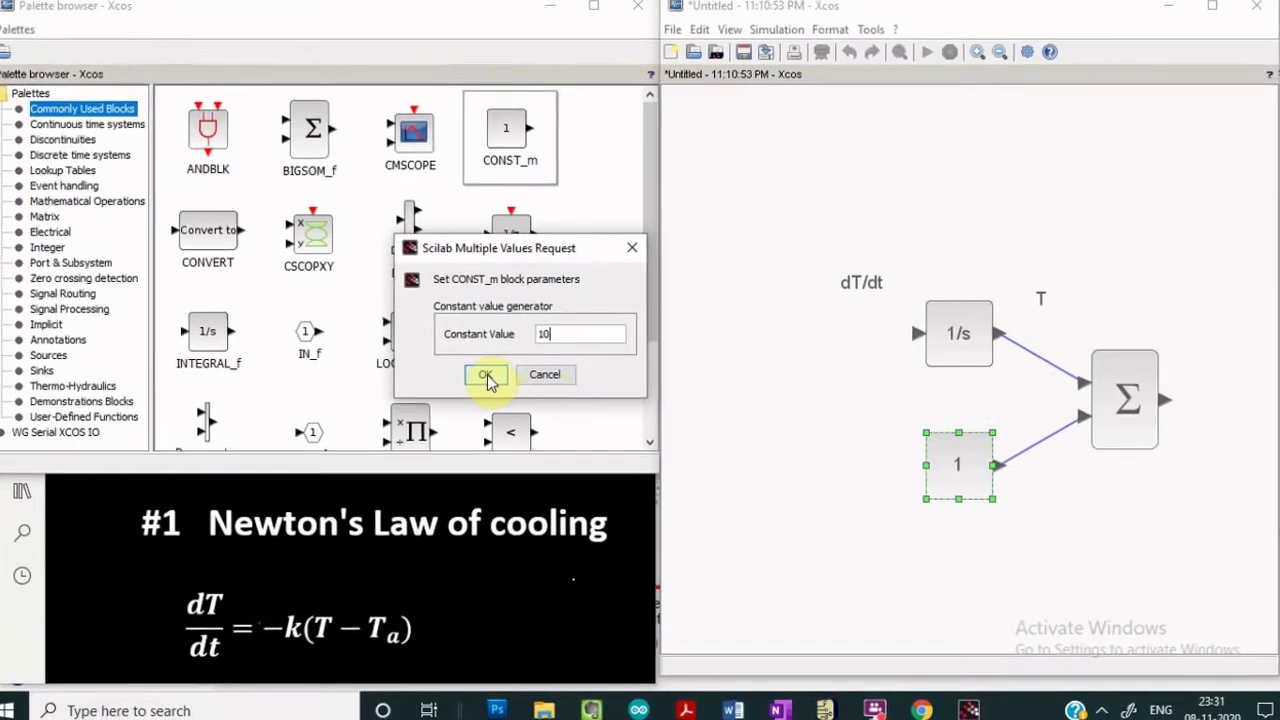
pyautogui.click(485, 375)
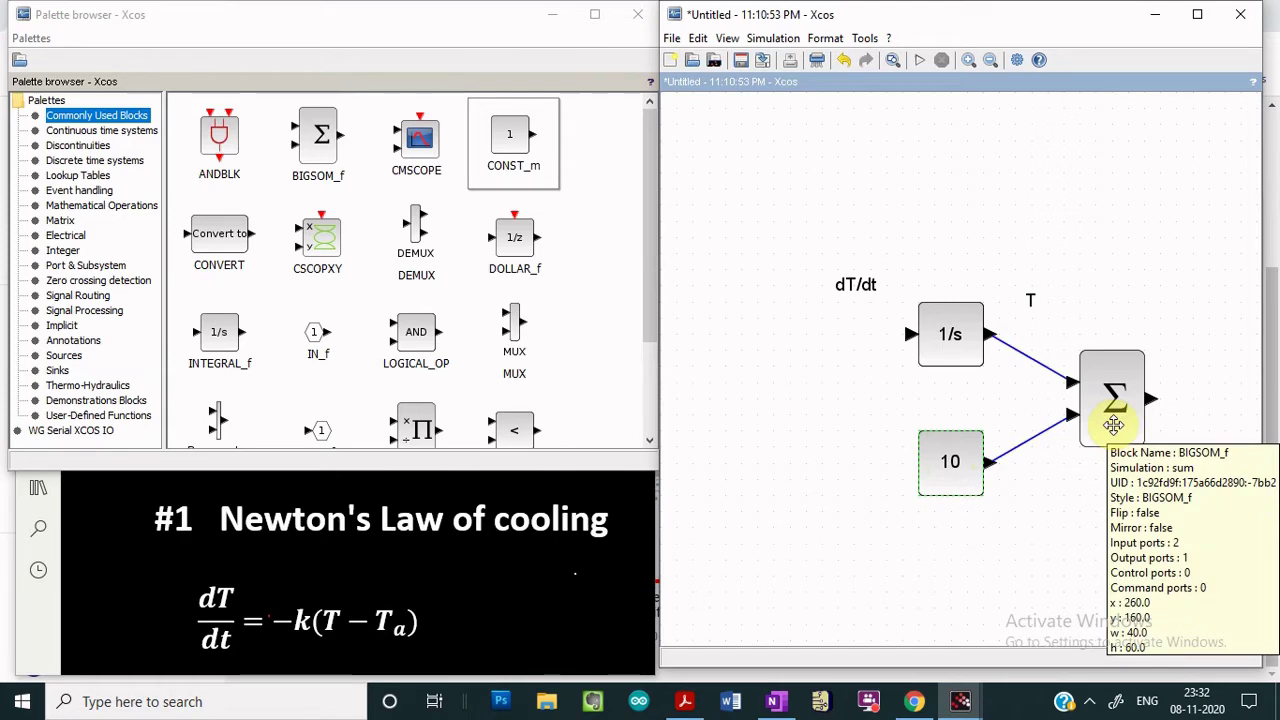
pyautogui.doubleClick(1113, 425)
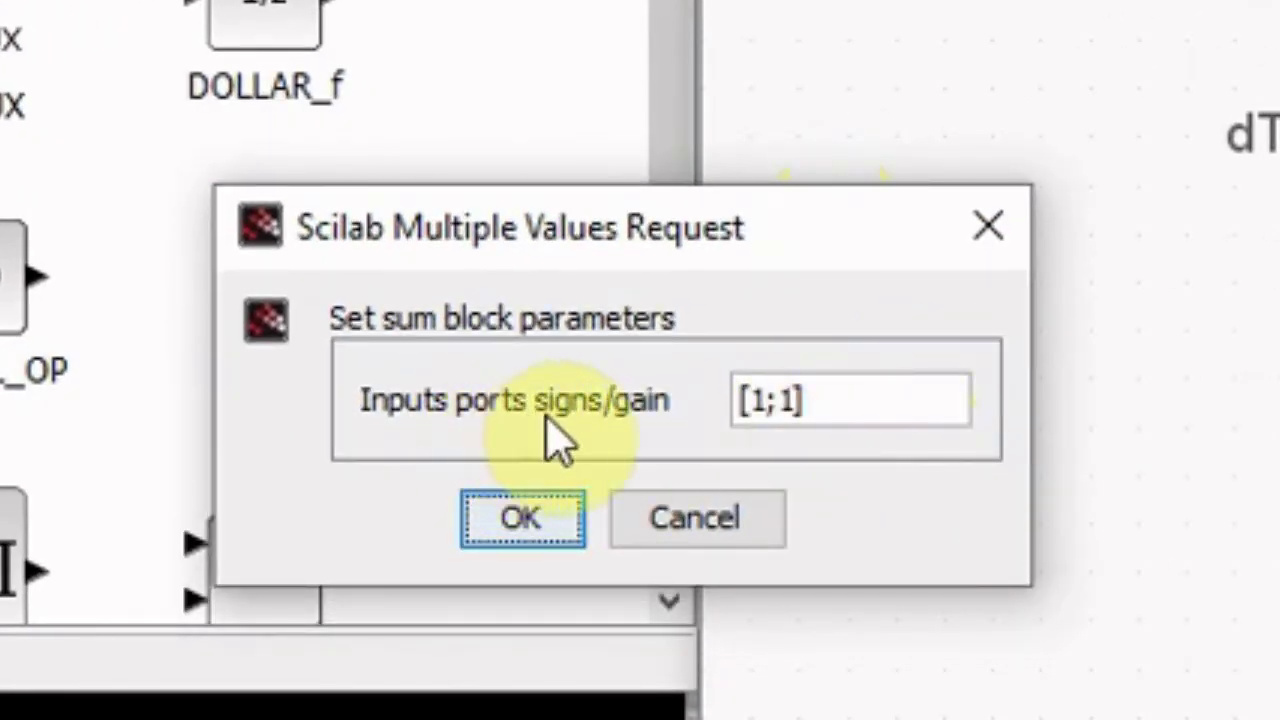
# - Set the sum block's input port signs to [1;-1] so it computes T minus 10
pyautogui.click(793, 398)
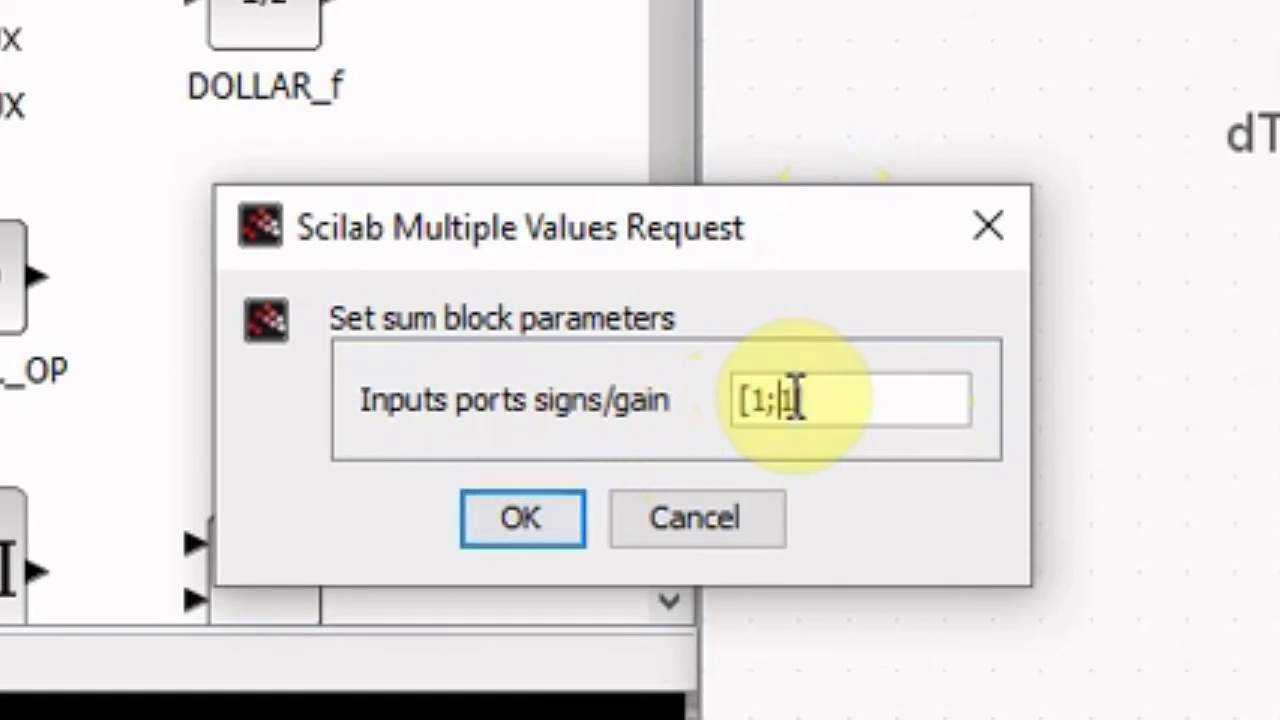
pyautogui.write('-')
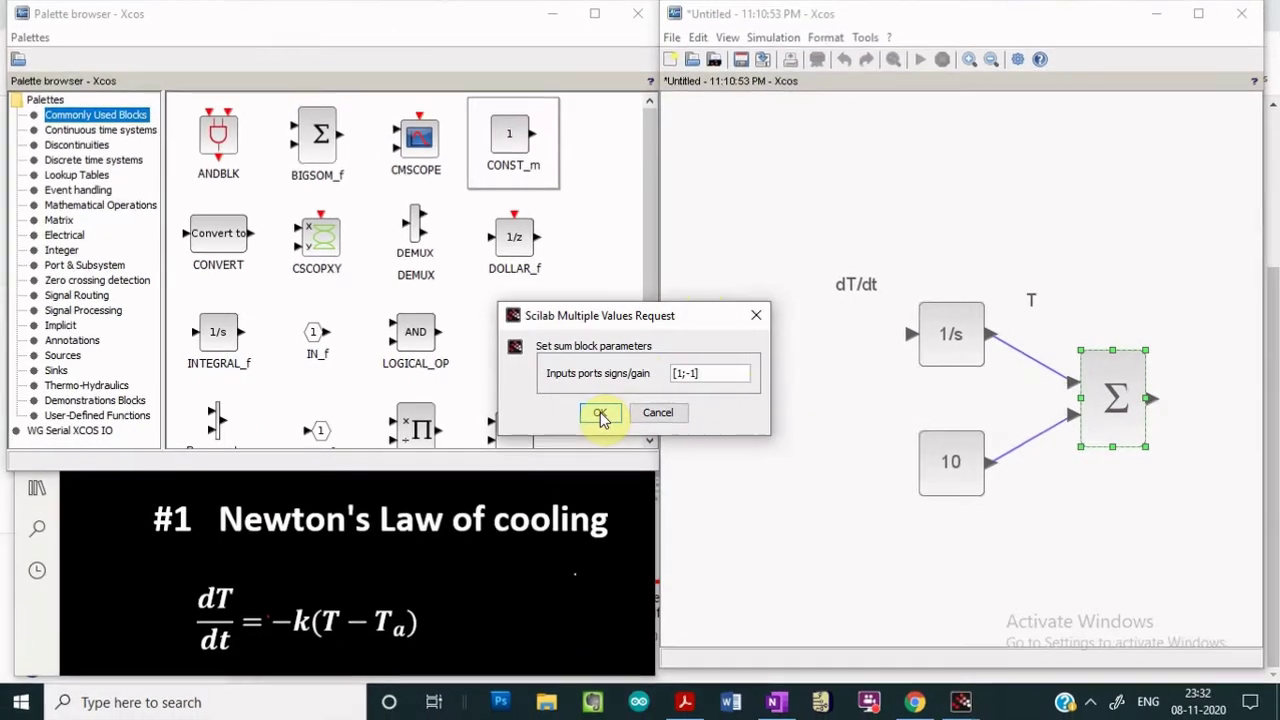
pyautogui.click(585, 438)
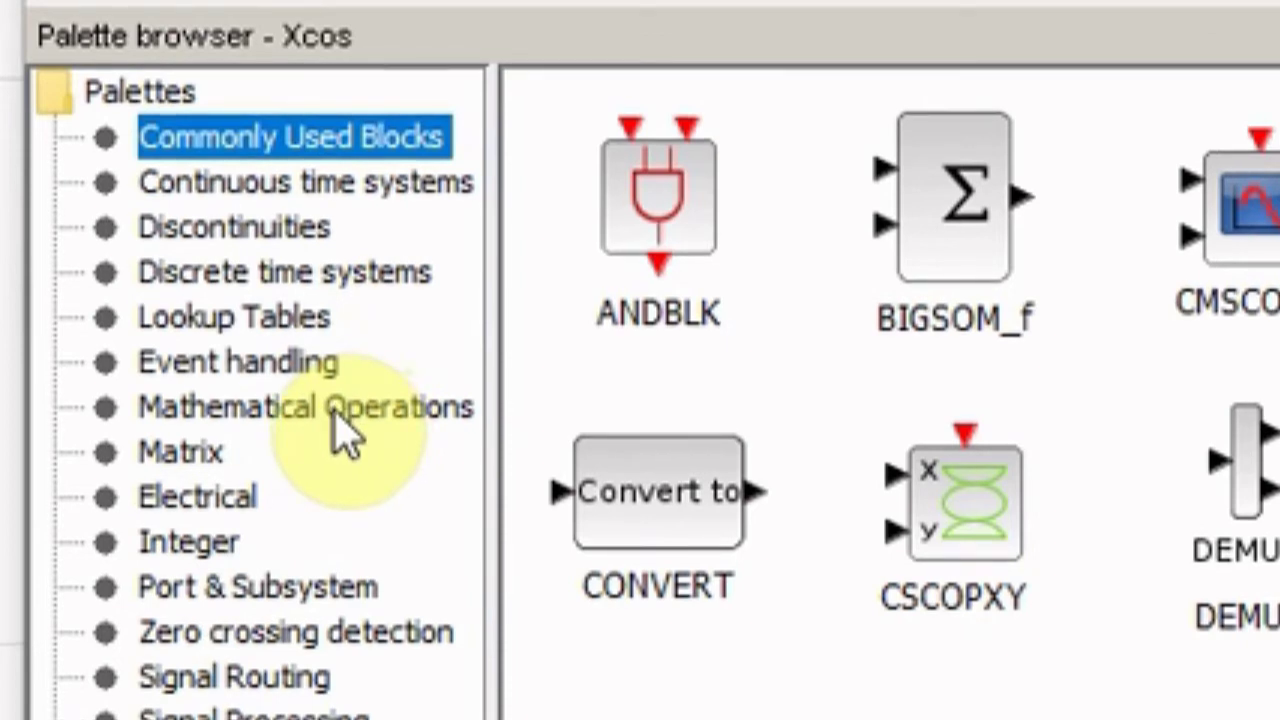
pyautogui.click(337, 410)
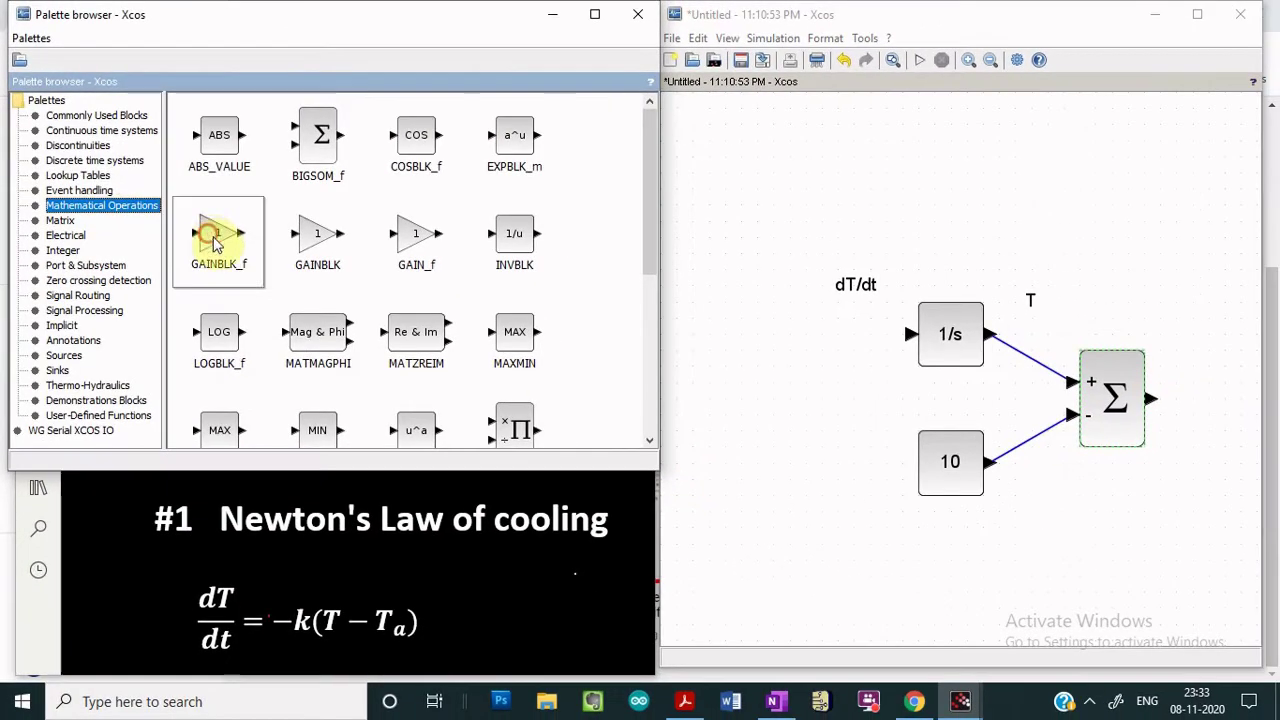
# - Place a gain block right of the sum and shift the whole diagram left
pyautogui.moveTo(636, 515); pyautogui.dragTo(1226, 400)
pyautogui.moveTo(786, 244); pyautogui.dragTo(1257, 514)
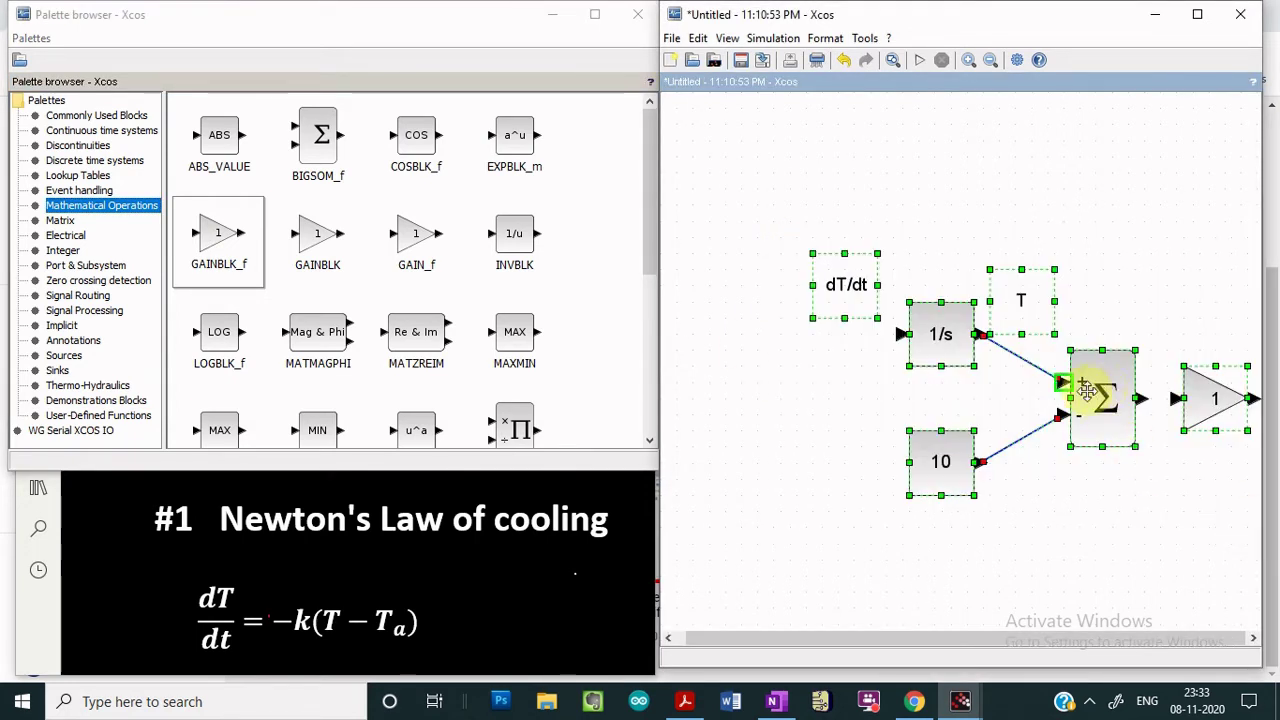
pyautogui.moveTo(1104, 392); pyautogui.dragTo(1033, 394)
pyautogui.click(1080, 545)
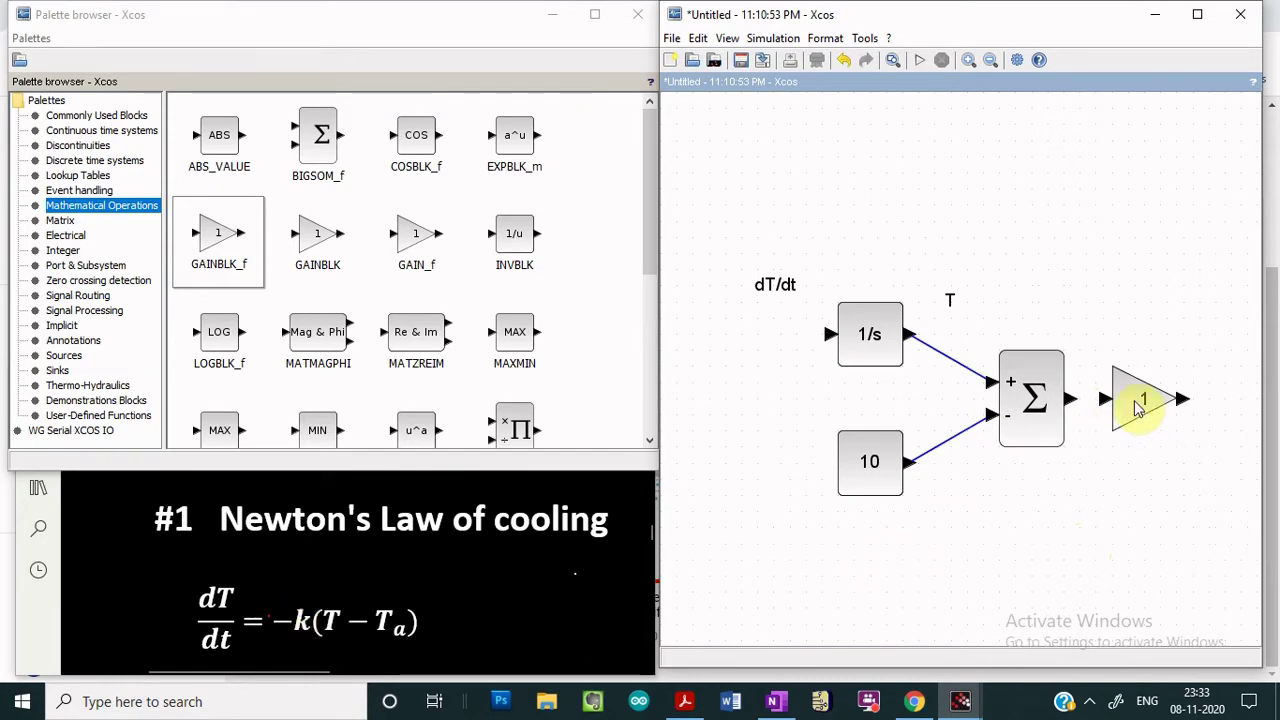
# - Change the gain block's value from 1 to -0.5
pyautogui.doubleClick(1139, 406)
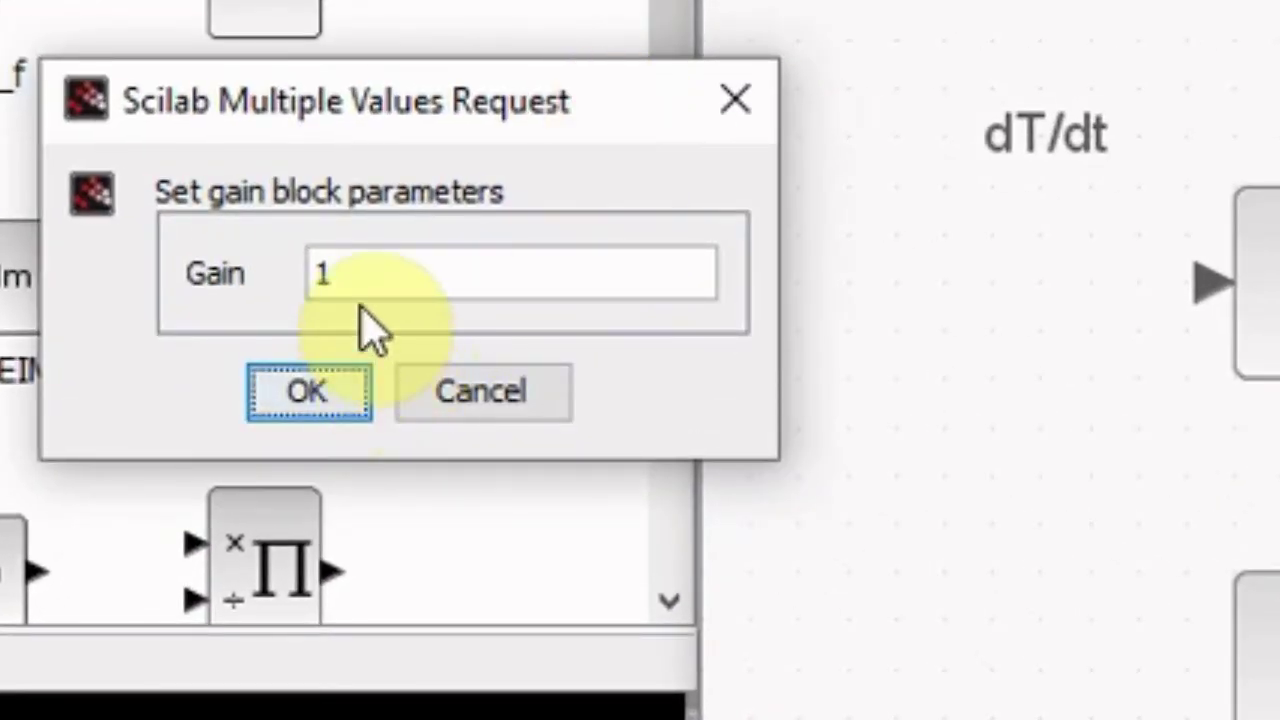
pyautogui.click(343, 274)
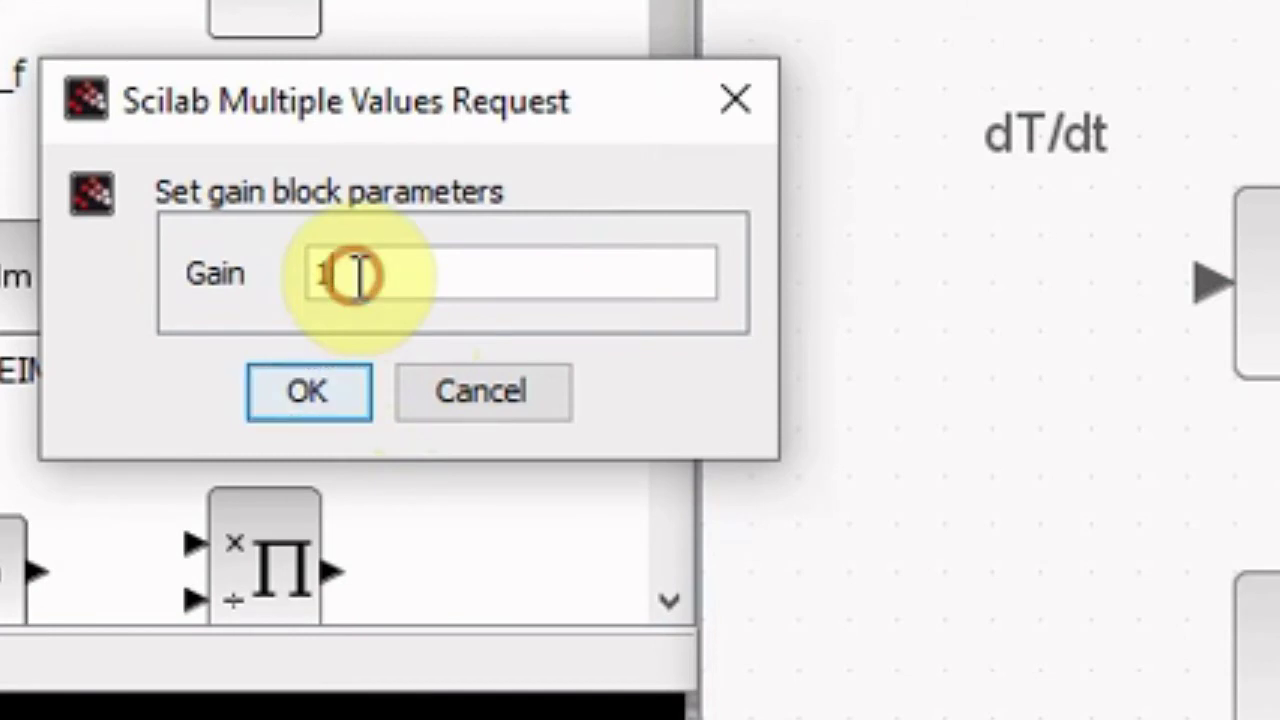
pyautogui.doubleClick(320, 272)
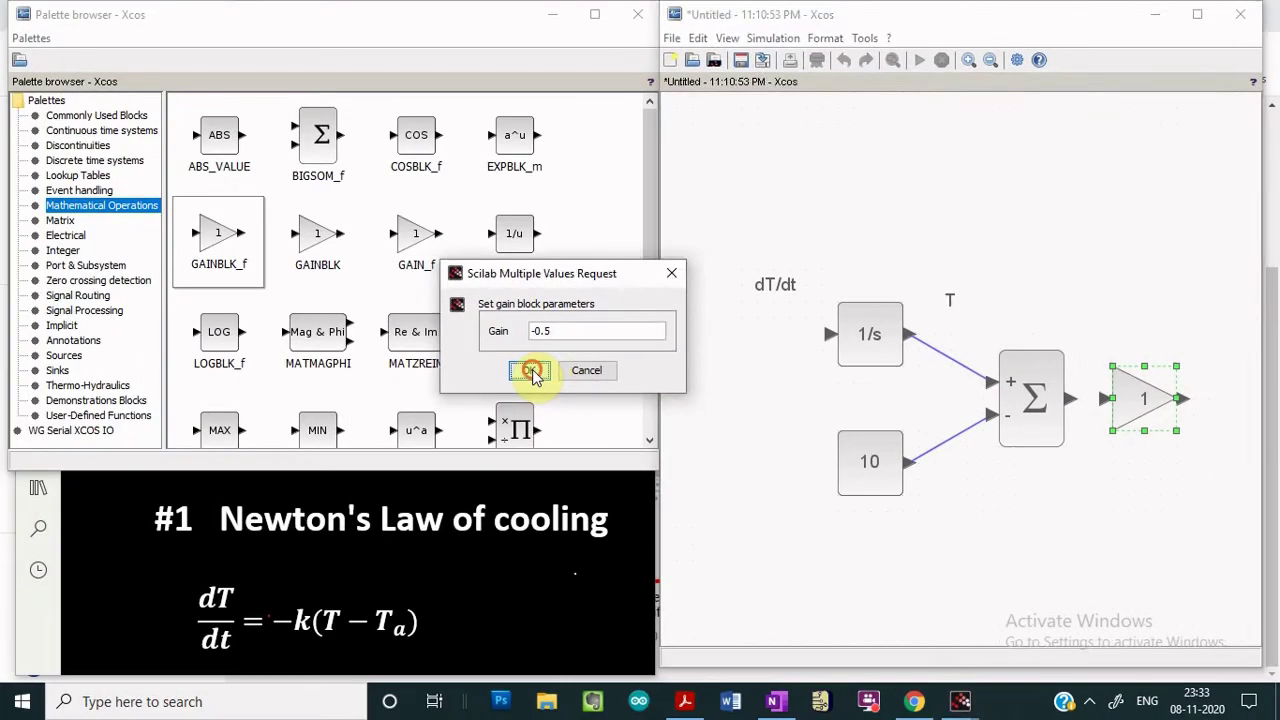
pyautogui.click(403, 392)
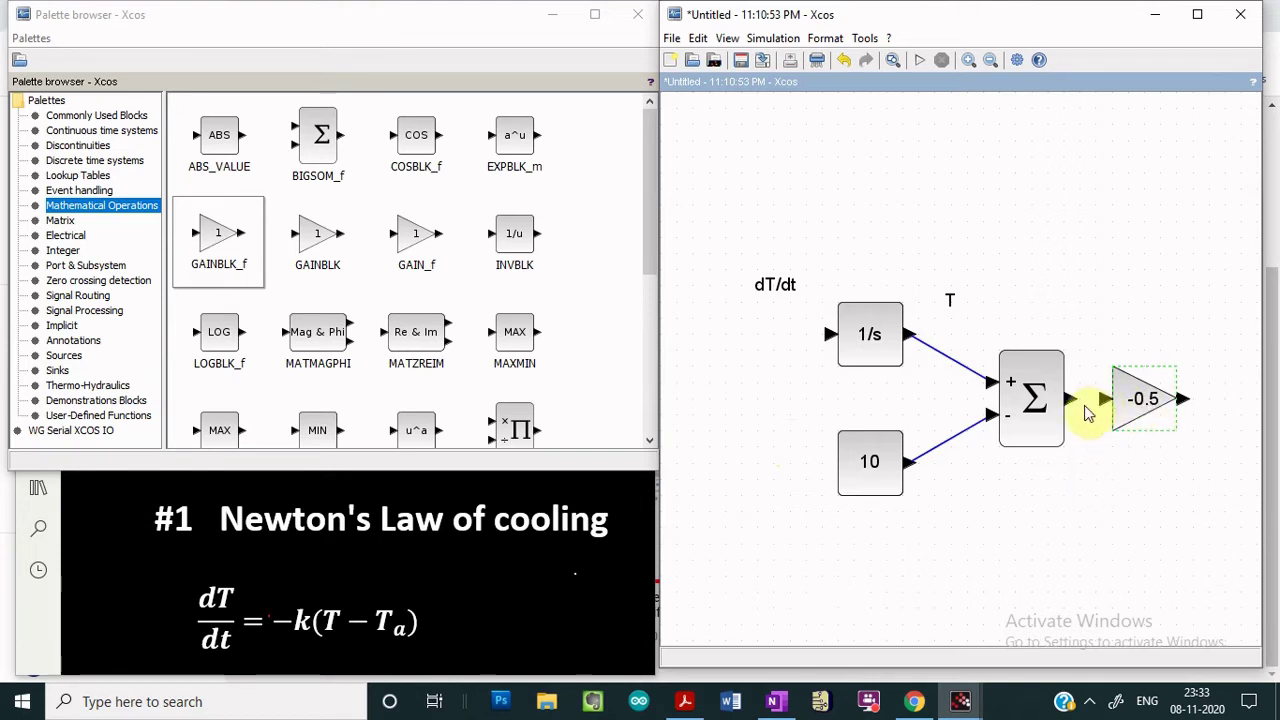
# - Link the sum output to the -0.5 gain, and route the gain output back into the 1/s input
pyautogui.moveTo(1072, 404); pyautogui.dragTo(1106, 401)
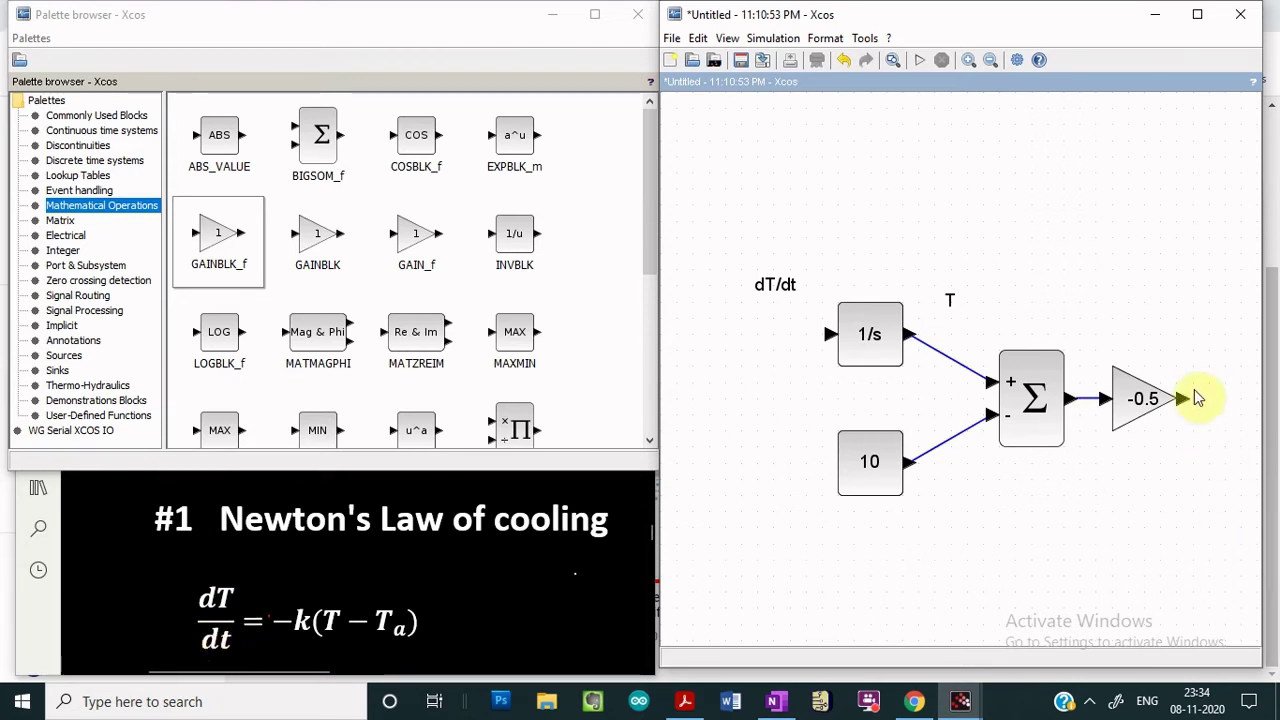
pyautogui.moveTo(1184, 403); pyautogui.dragTo(707, 560)
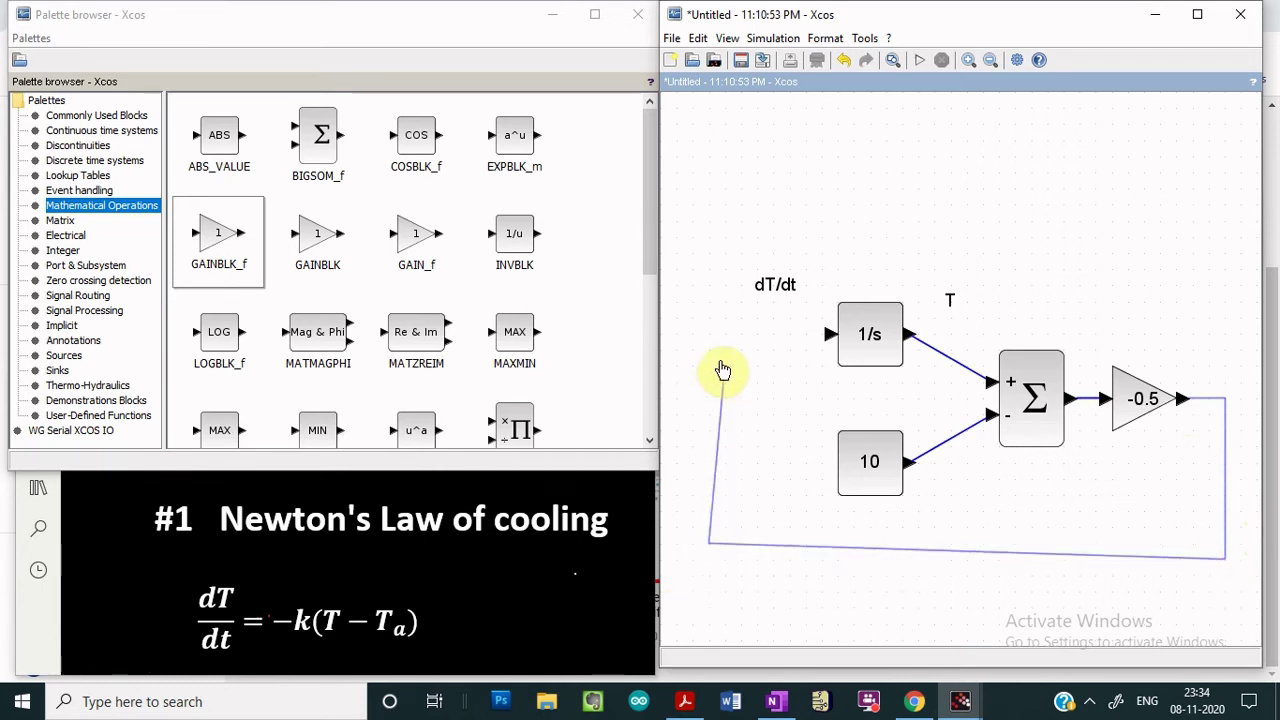
pyautogui.click(709, 334)
pyautogui.click(829, 336)
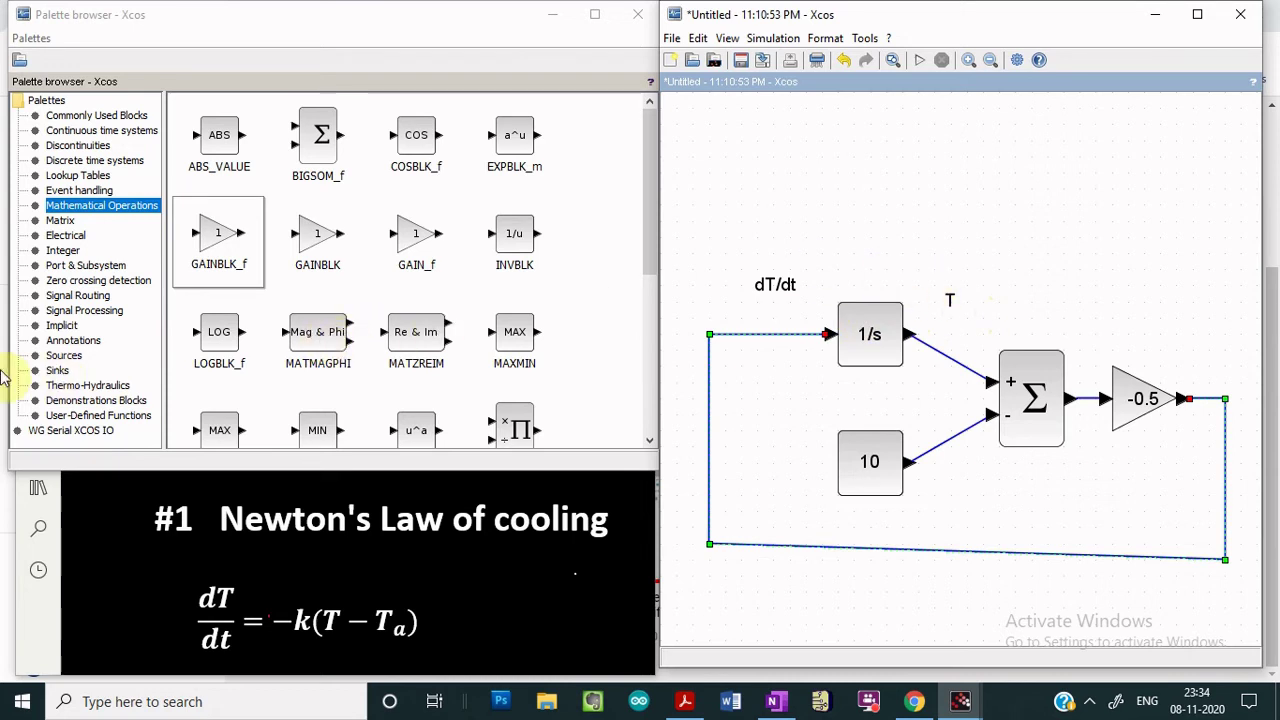
# - Add a CSCOPE scope at the upper right and a CLOCK_c clock block above it
pyautogui.click(58, 371)
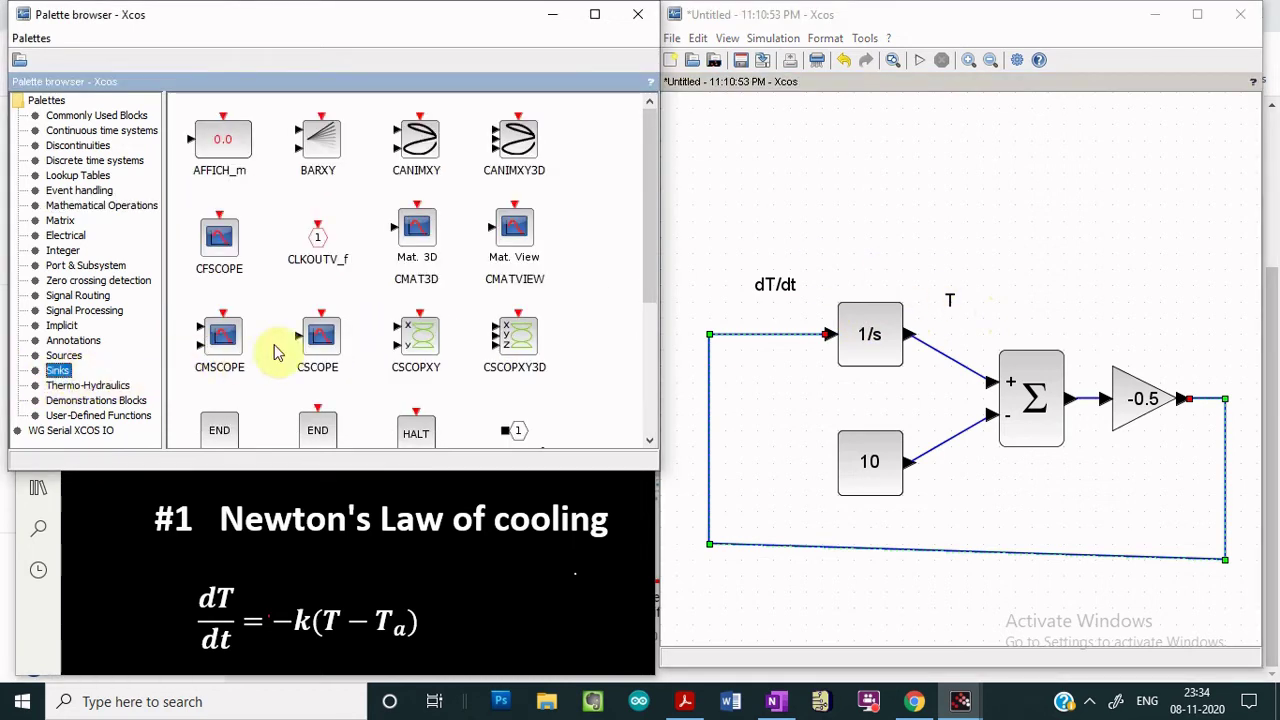
pyautogui.moveTo(320, 340); pyautogui.dragTo(940, 355)
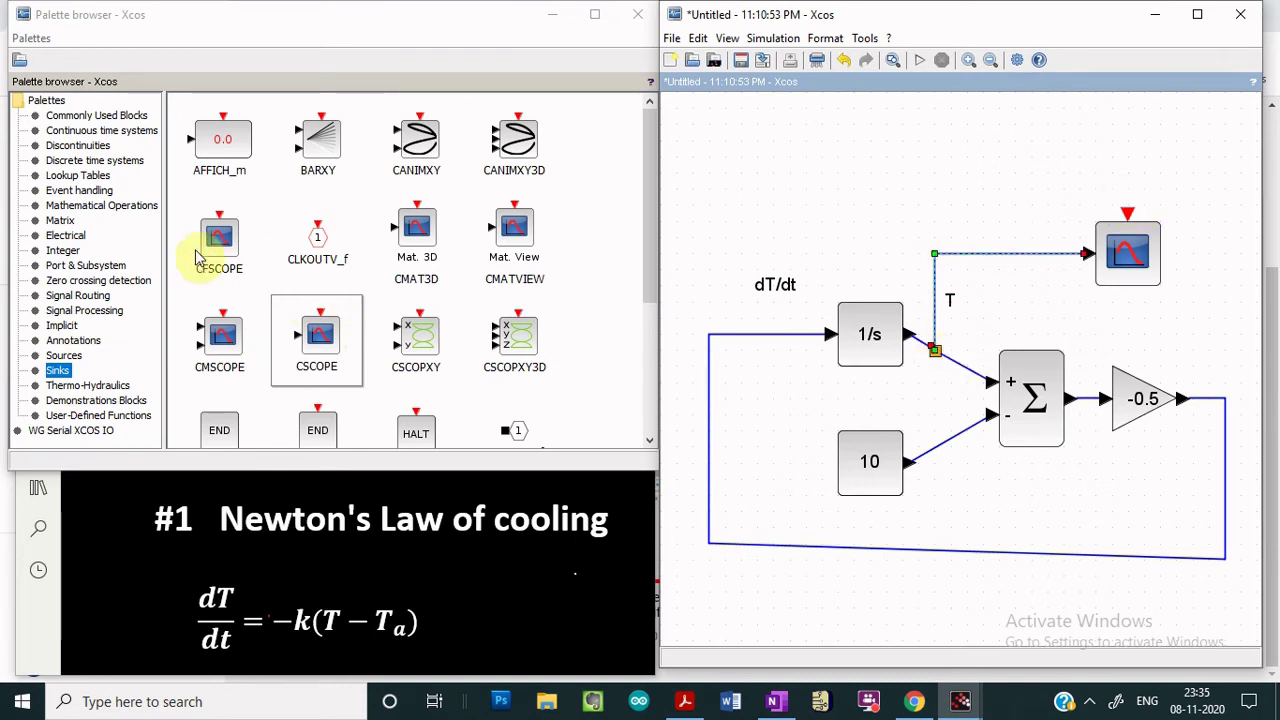
pyautogui.click(62, 355)
pyautogui.moveTo(316, 130)
pyautogui.mouseDown()
pyautogui.moveTo(1140, 140)
pyautogui.moveTo(1129, 213)
pyautogui.mouseUp()
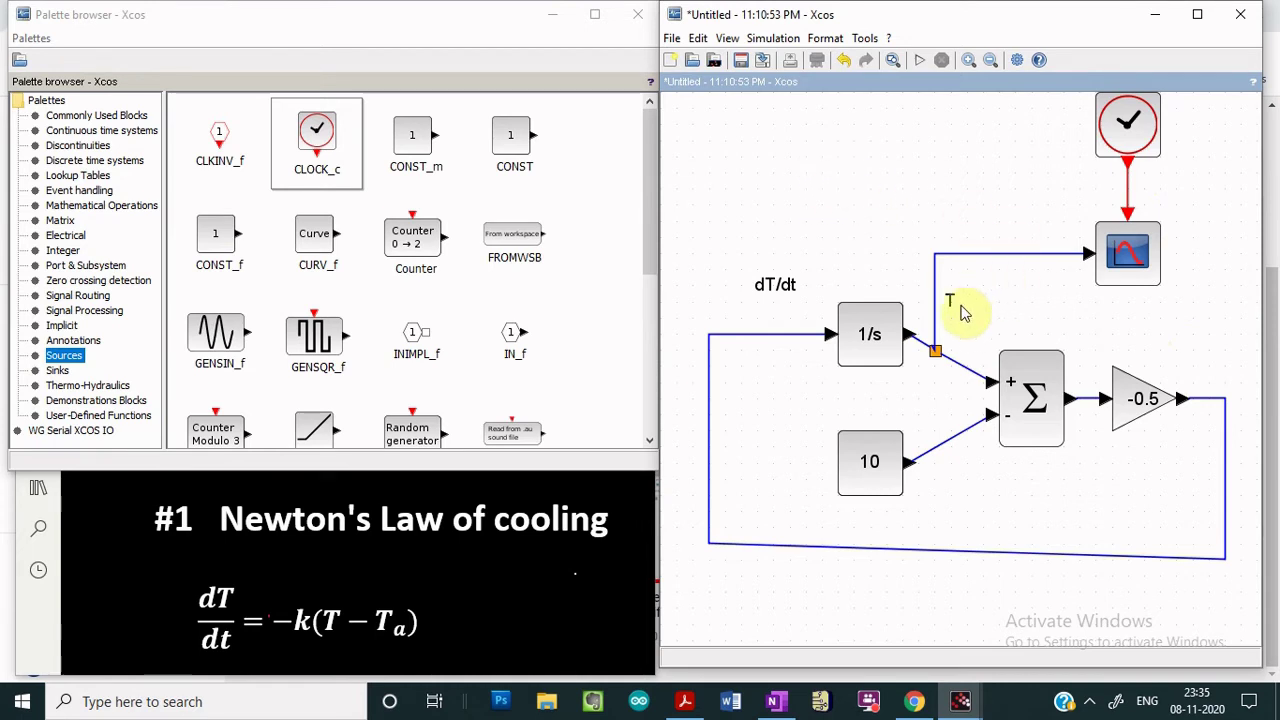
# - Change the 1/s integrator's initial state from 0 to 80
pyautogui.doubleClick(878, 352)
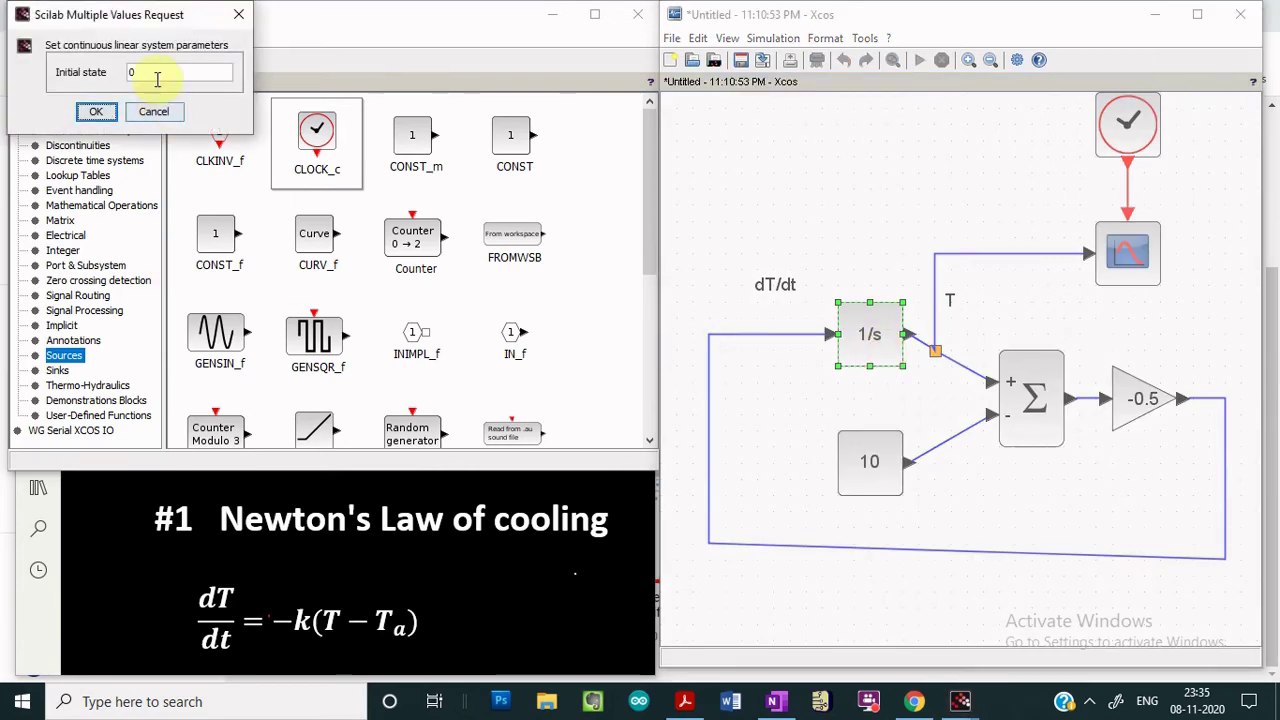
pyautogui.moveTo(200, 20); pyautogui.dragTo(590, 282)
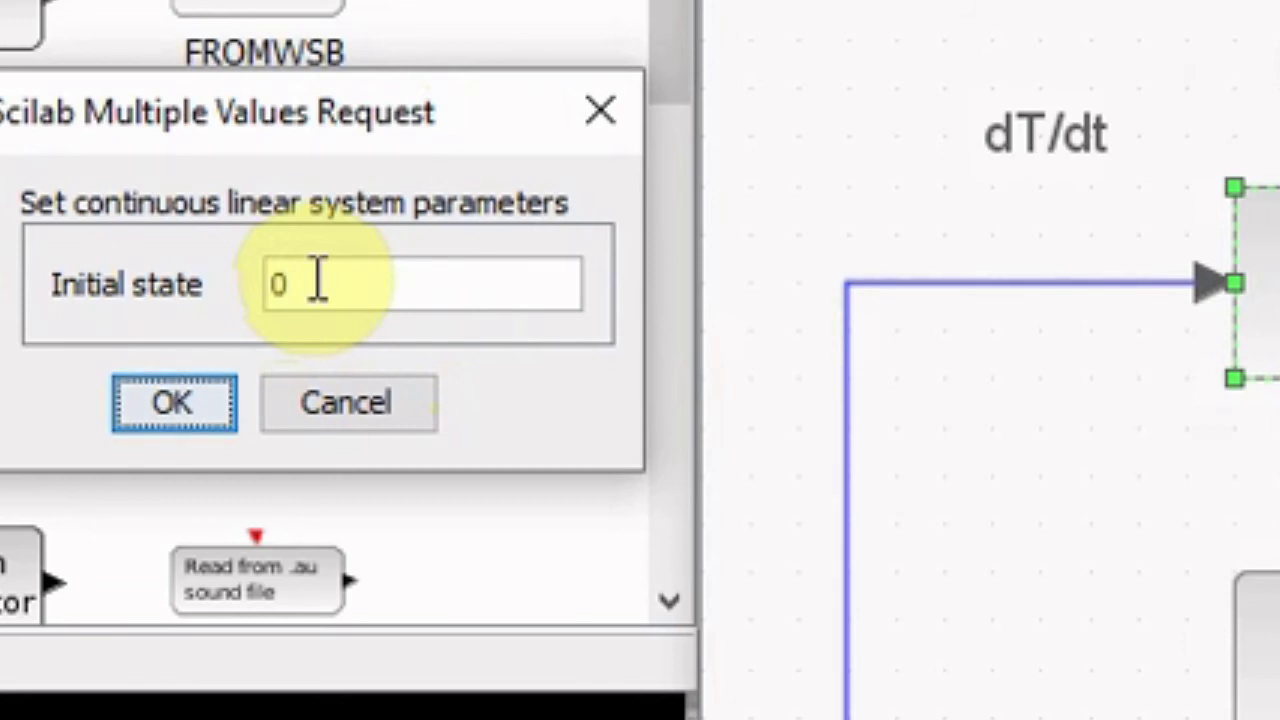
pyautogui.doubleClick(255, 284)
pyautogui.write('80')
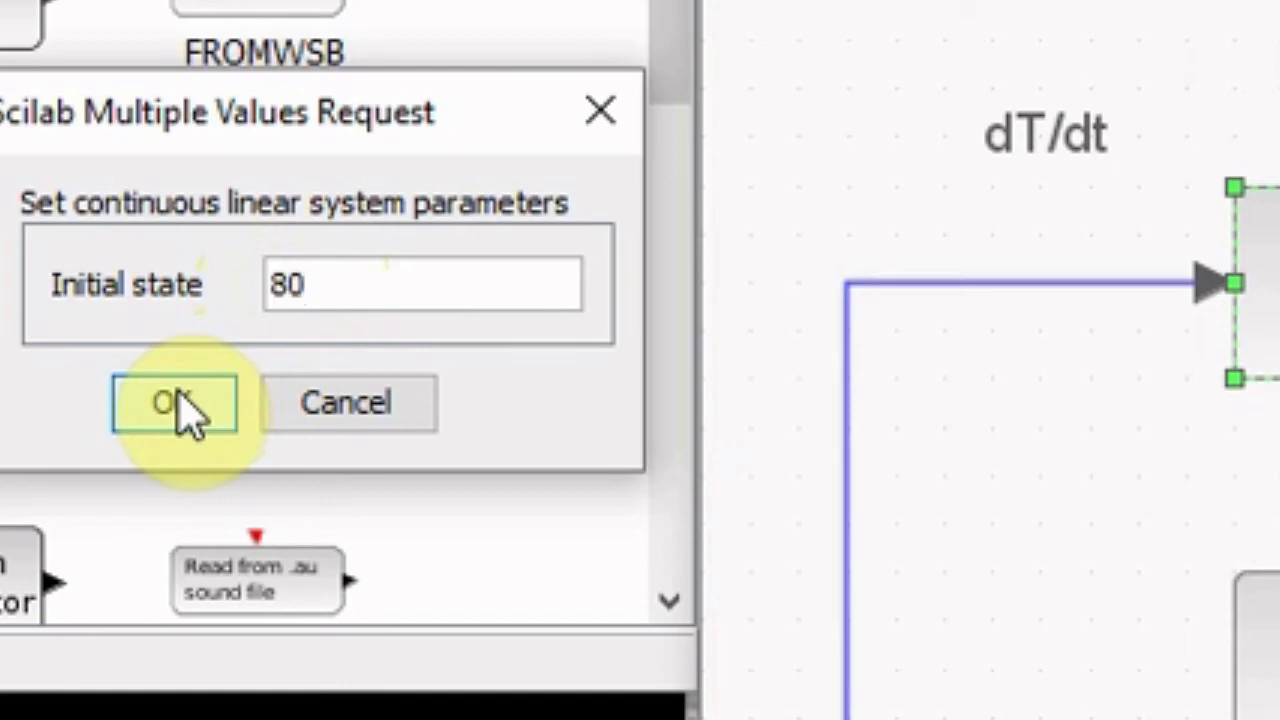
pyautogui.click(182, 408)
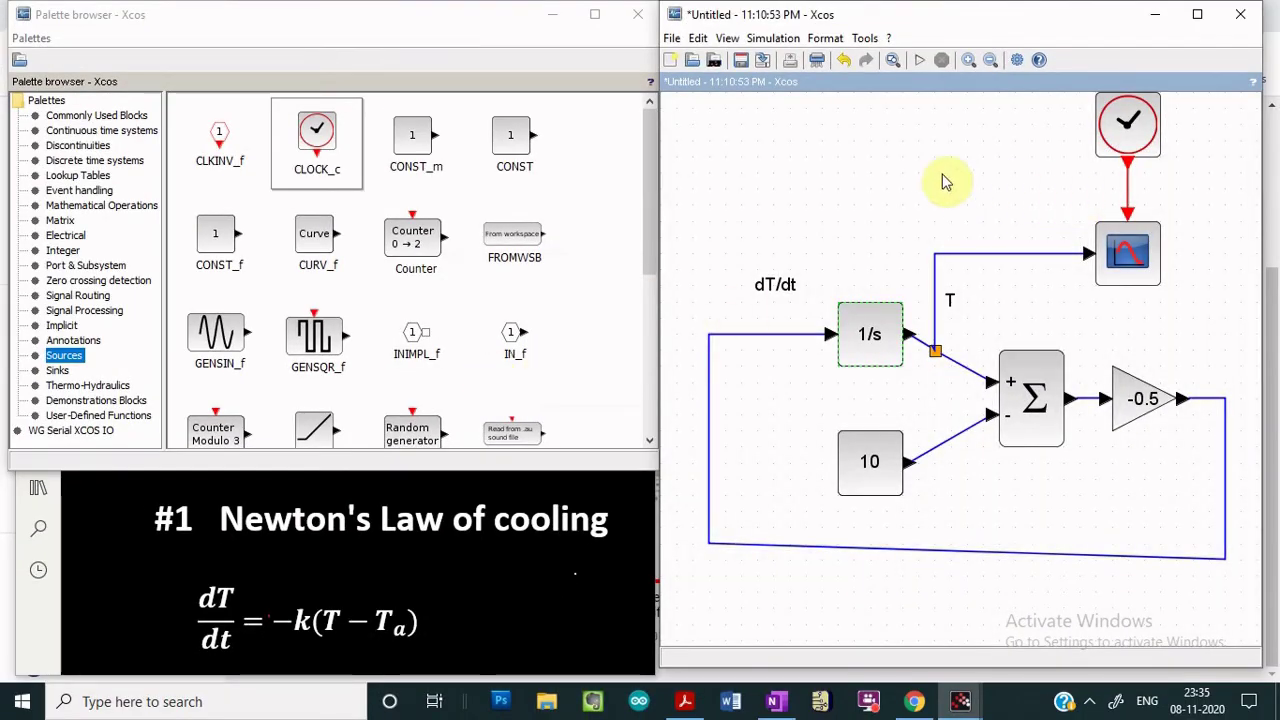
# - Start the simulation and move the plot window showing T decaying to 10 aside
pyautogui.click(919, 62)
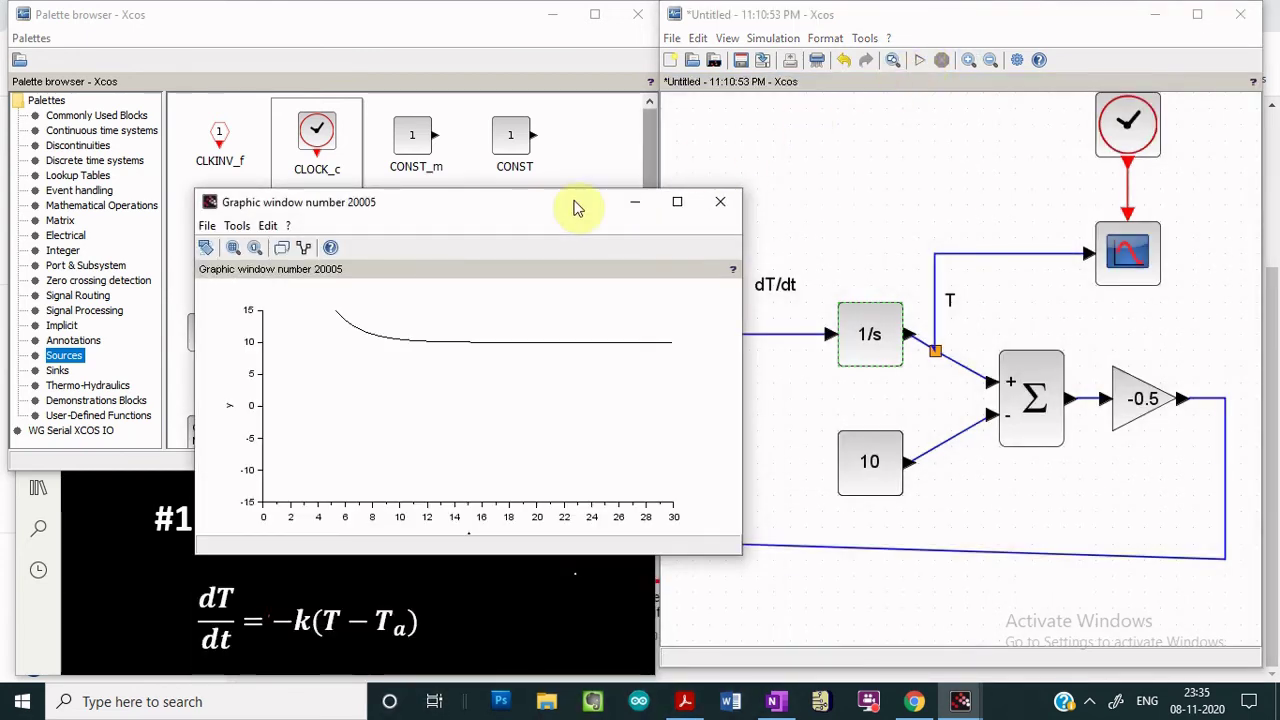
pyautogui.moveTo(510, 222); pyautogui.dragTo(422, 138)
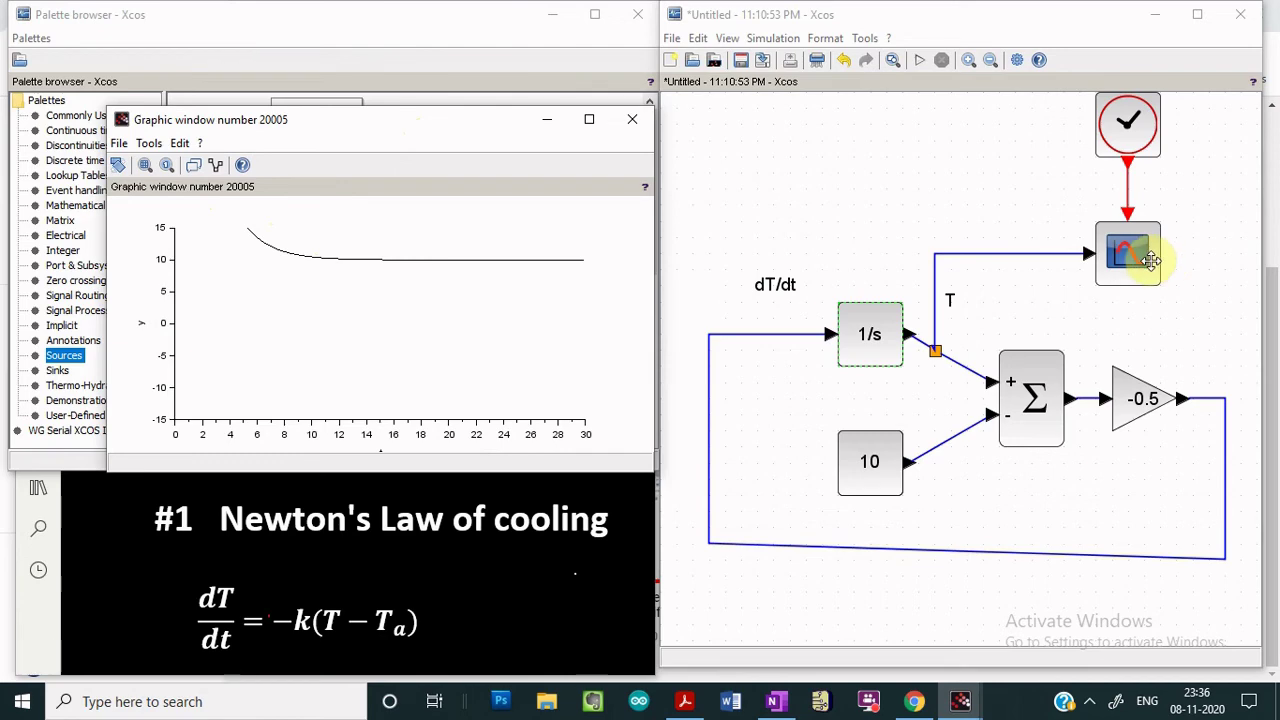
# - Change the CSCOPE block's Ymin from -15 to 0 and Ymax from 15 to 100
pyautogui.doubleClick(1138, 260)
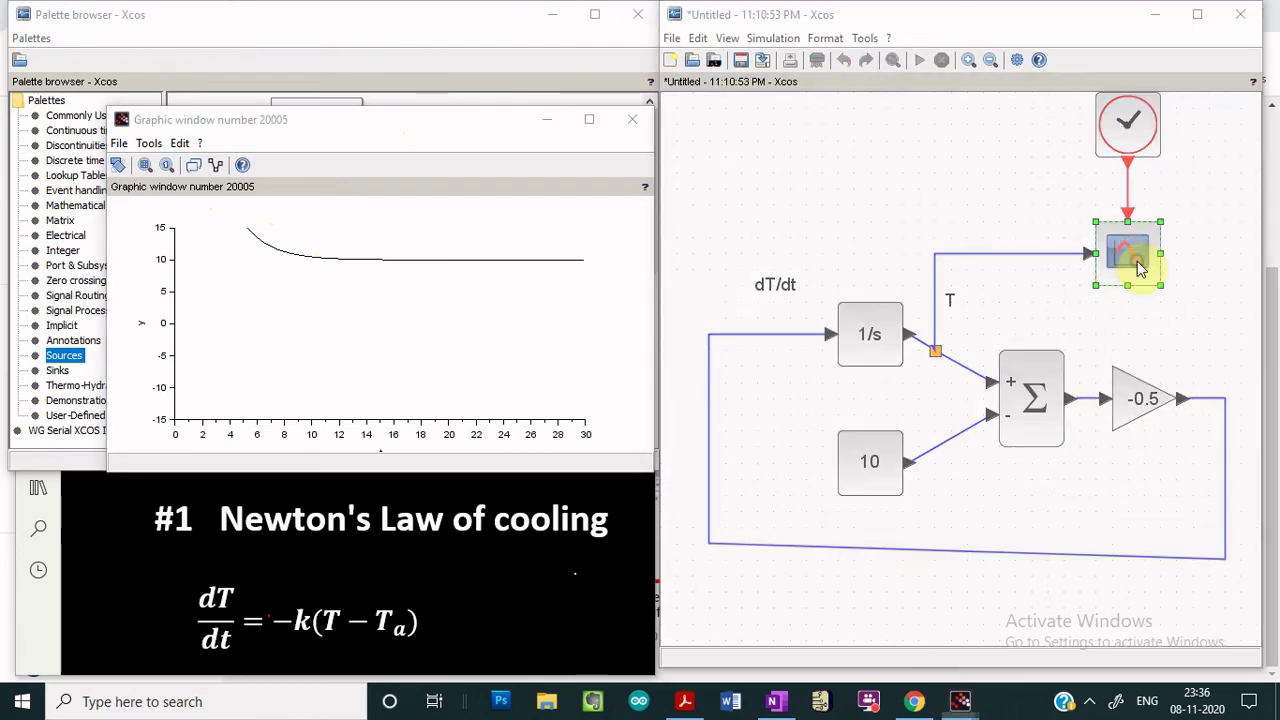
pyautogui.moveTo(197, 15); pyautogui.dragTo(624, 150)
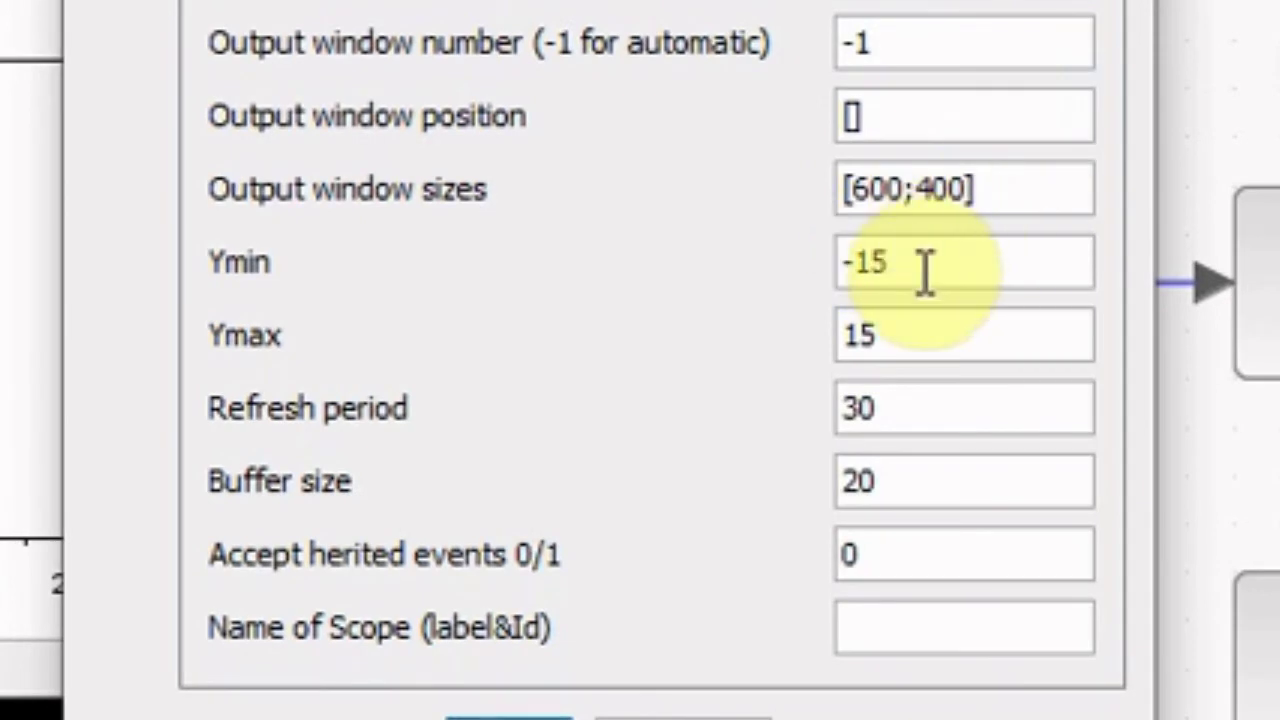
pyautogui.moveTo(903, 264); pyautogui.dragTo(834, 263)
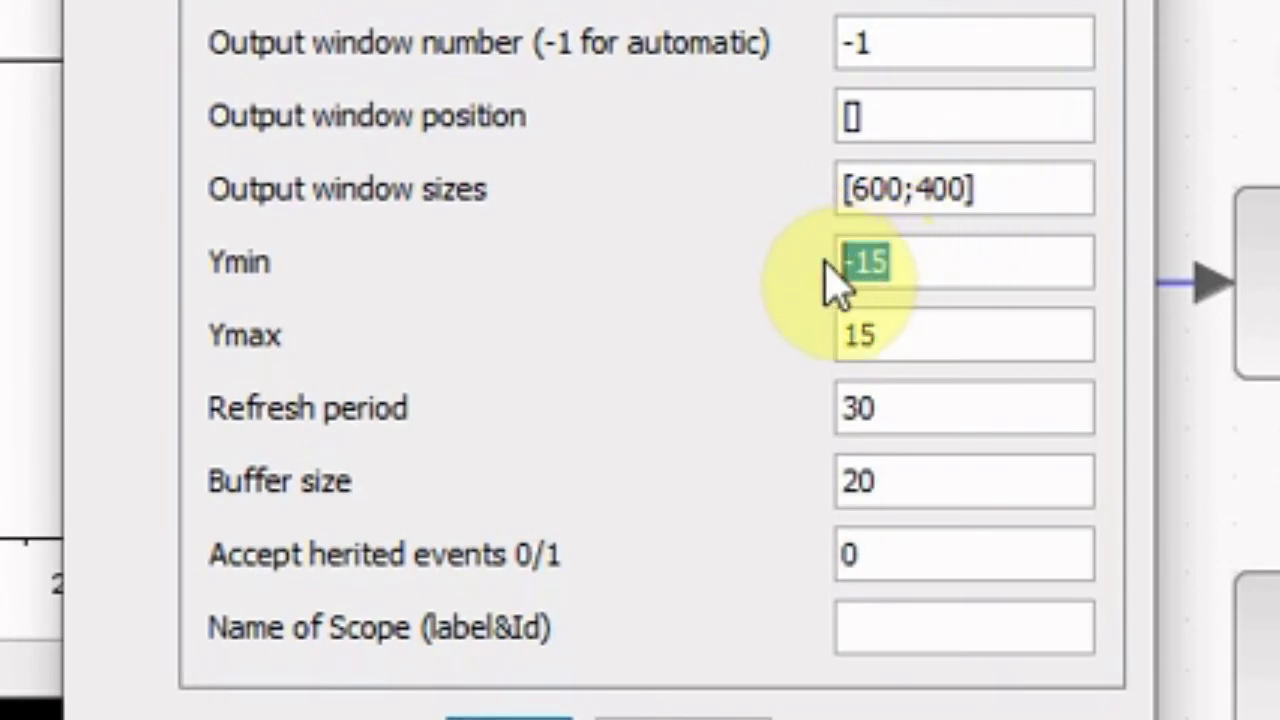
pyautogui.write('0')
pyautogui.moveTo(893, 345); pyautogui.dragTo(811, 346)
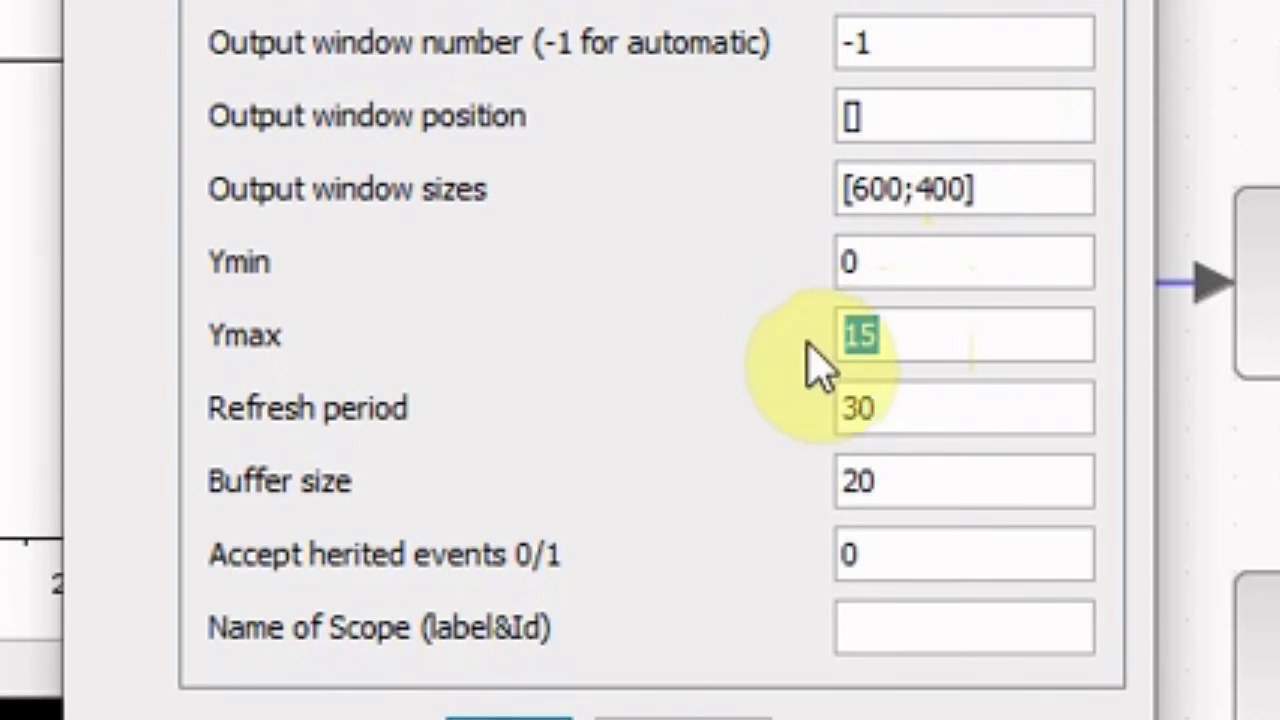
pyautogui.write('1')
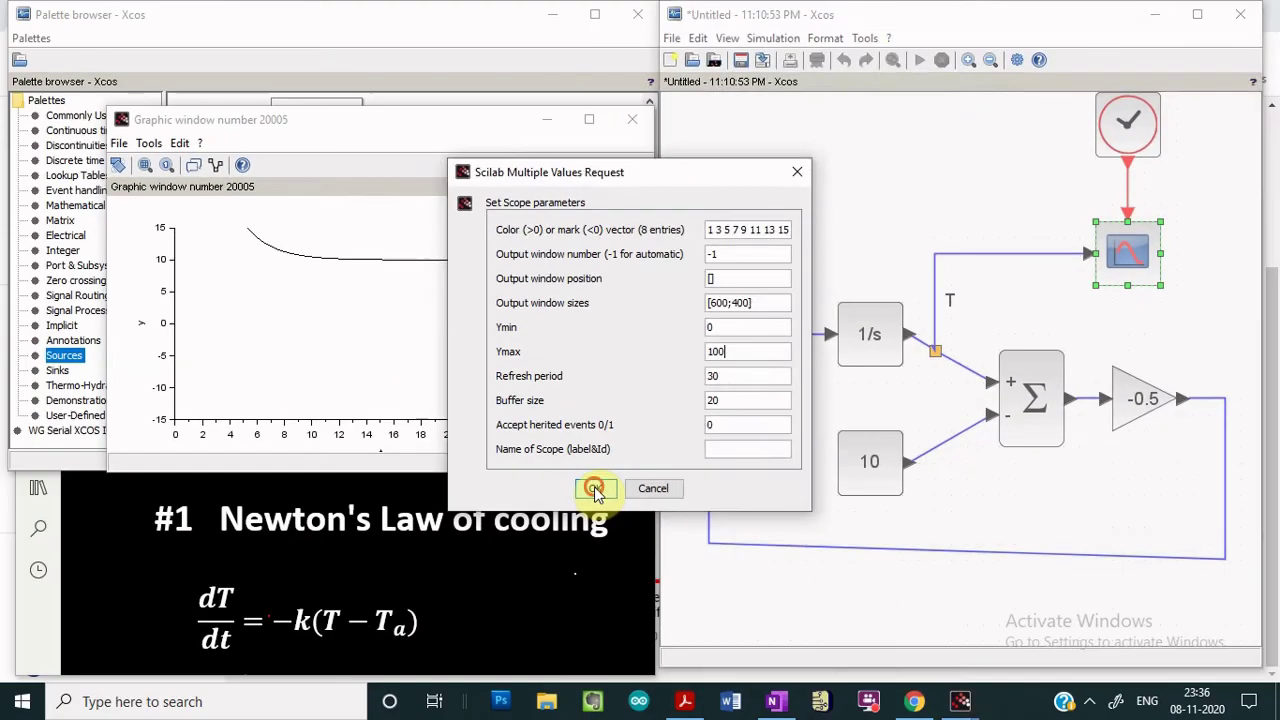
pyautogui.click(532, 670)
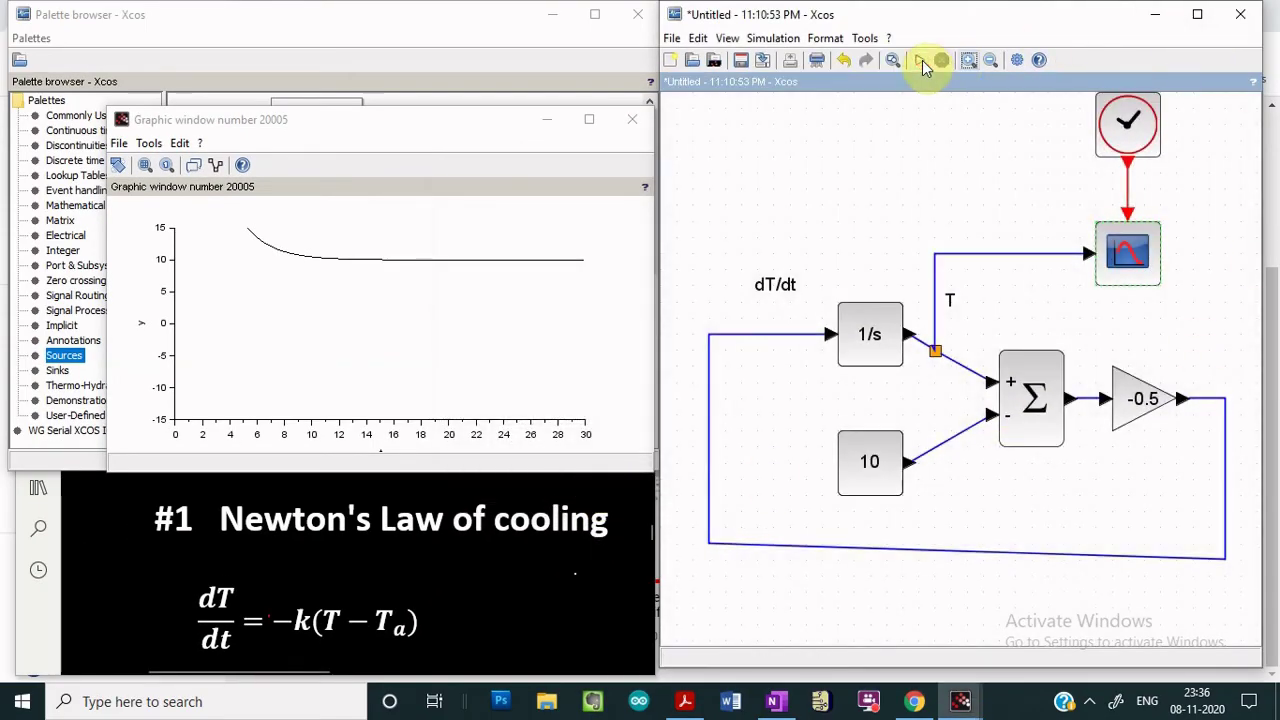
# - Close the old plot, rerun the simulation, and move the new 0–100 plot window left
pyautogui.click(632, 119)
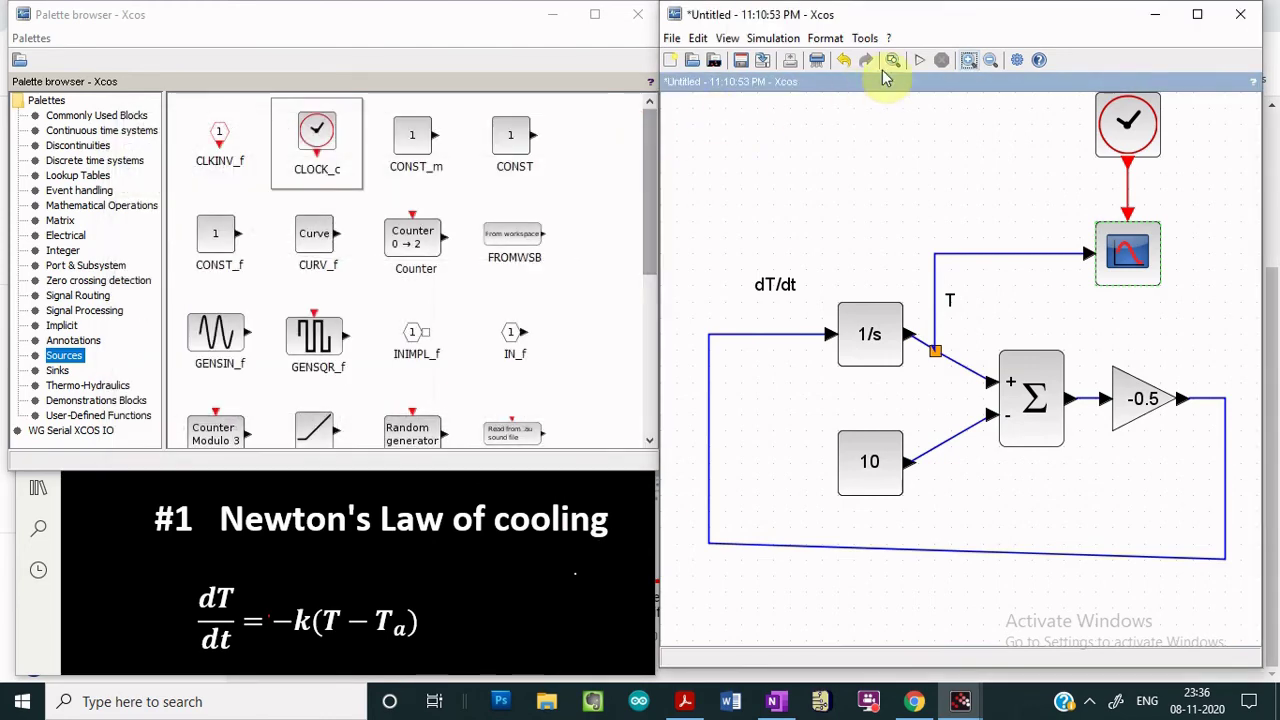
pyautogui.click(920, 60)
pyautogui.moveTo(491, 209); pyautogui.dragTo(432, 153)
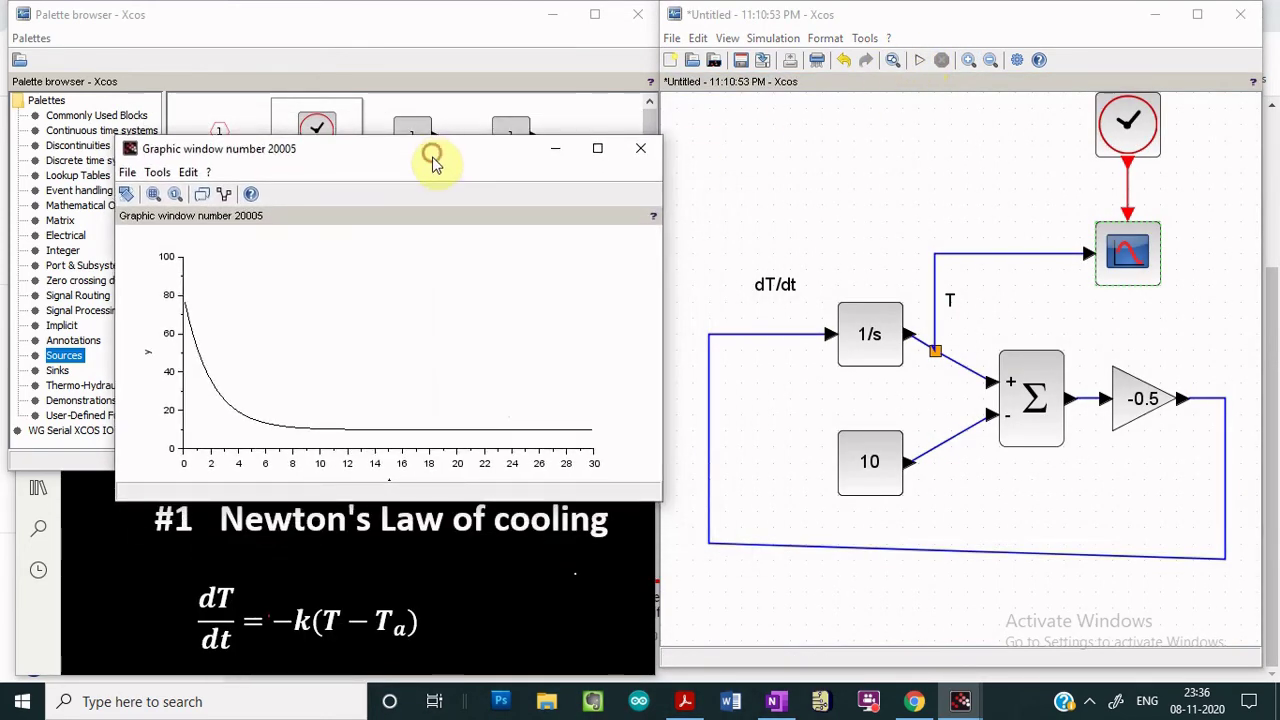